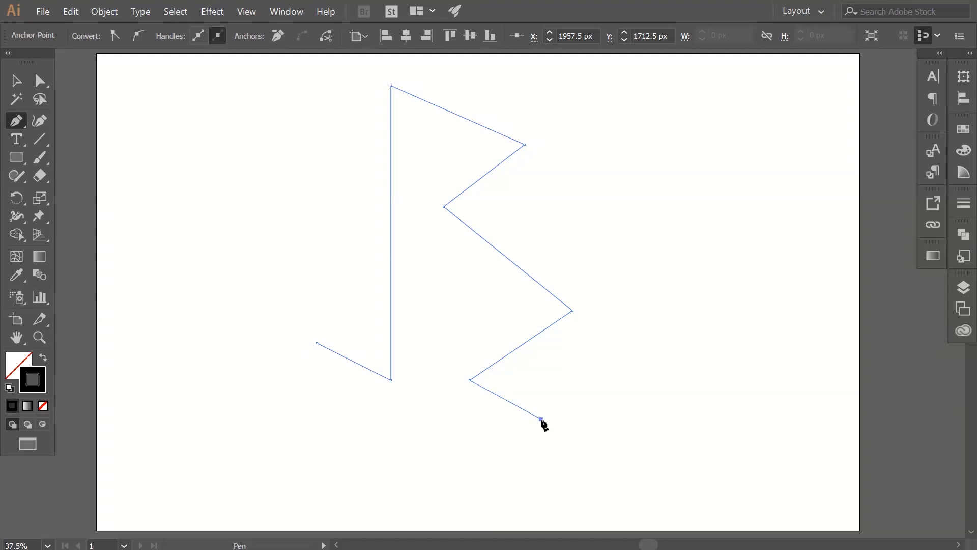
# Finish the open zigzag B path and set its stroke weight to 150 pt.
pyautogui.keyDown('ctrl'); pyautogui.click(557, 302); pyautogui.keyUp('ctrl')
pyautogui.click(16, 80)
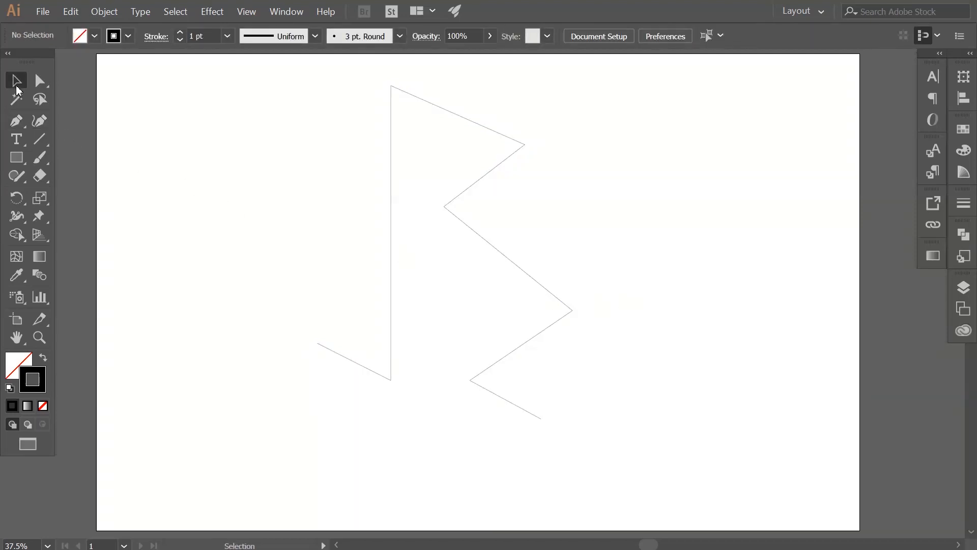
pyautogui.moveTo(423, 259); pyautogui.dragTo(425, 261)
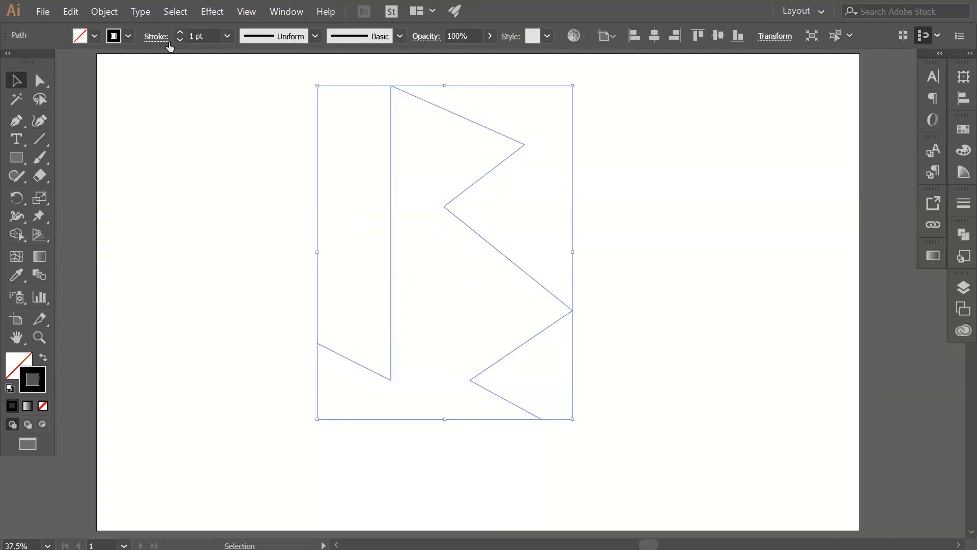
pyautogui.moveTo(201, 43); pyautogui.dragTo(163, 42)
pyautogui.write('1')
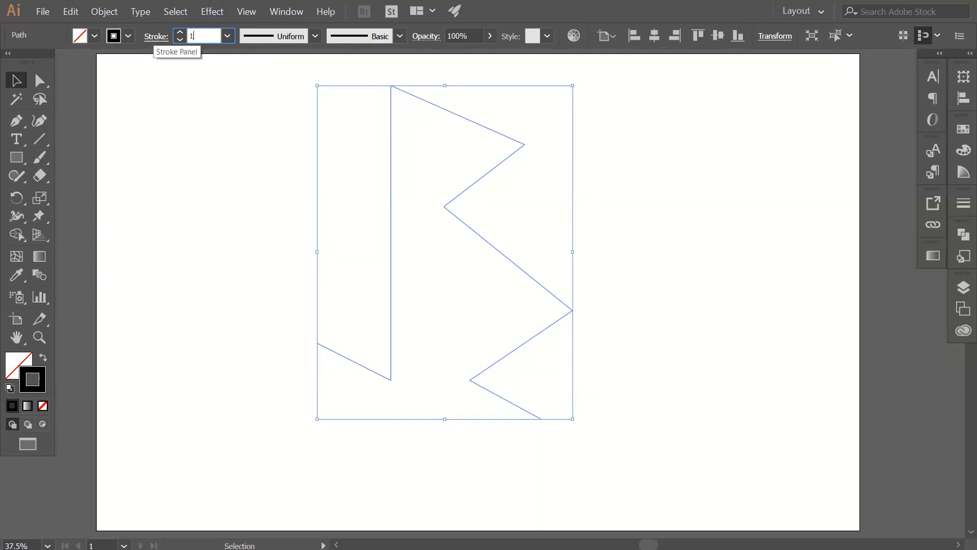
pyautogui.press('Return')
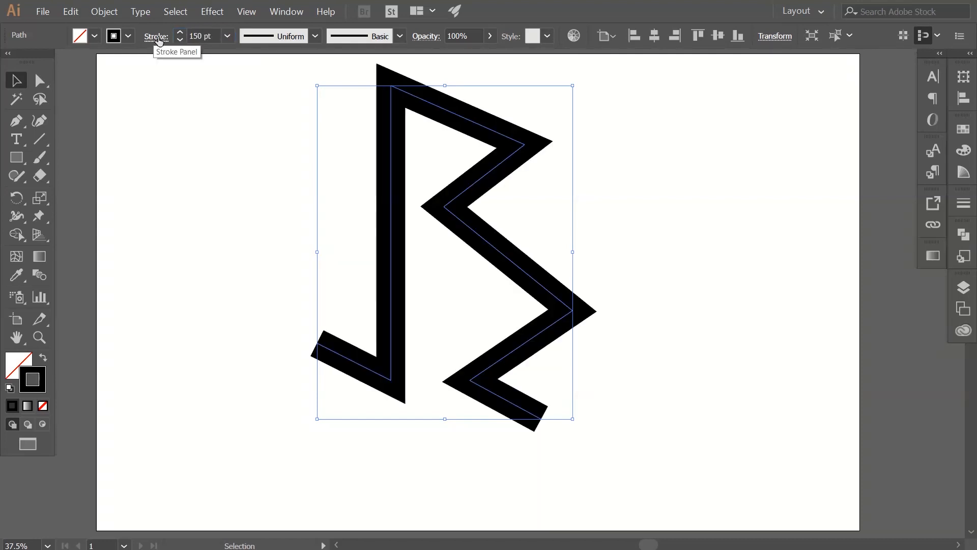
pyautogui.click(265, 241)
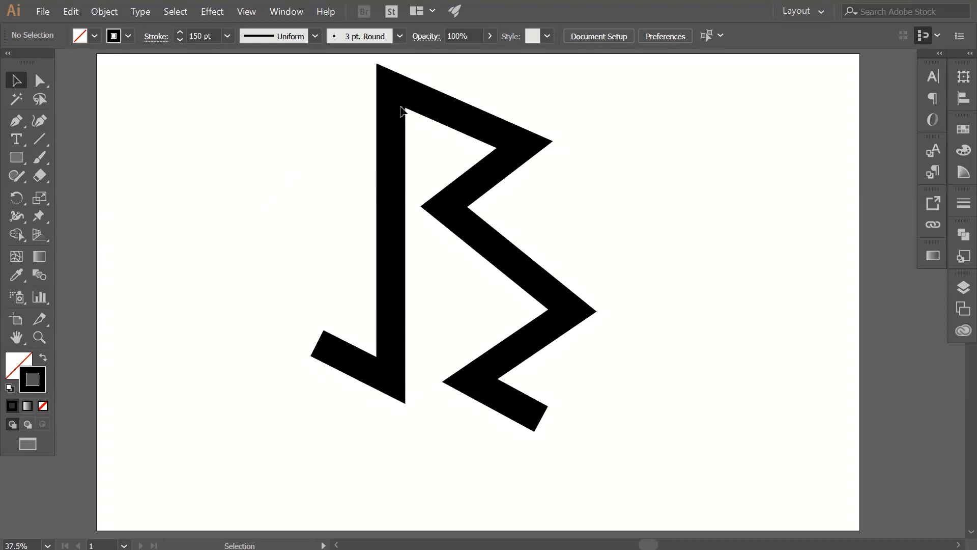
# Expand the thick zigzag path into an outlined shape, with both Fill and Stroke included.
pyautogui.click(397, 130)
pyautogui.click(103, 12)
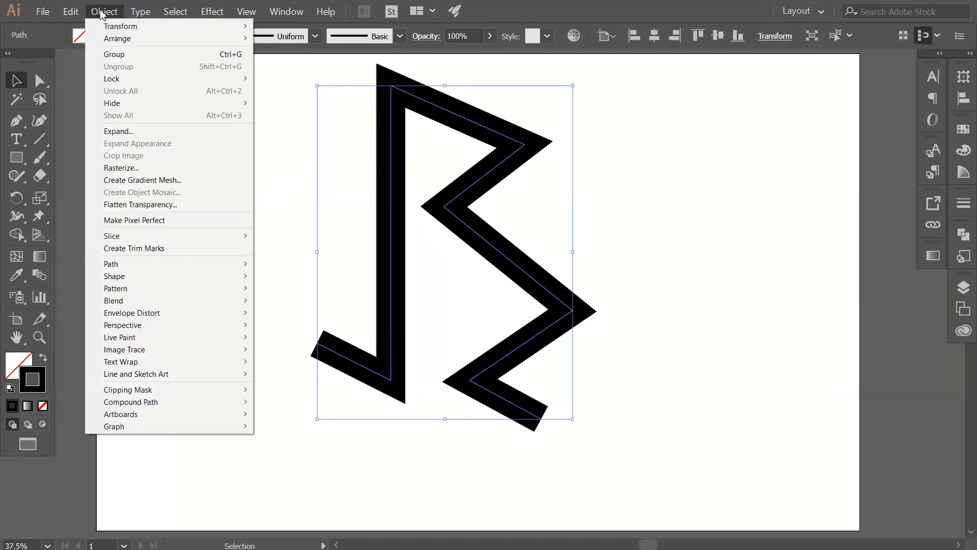
pyautogui.click(127, 131)
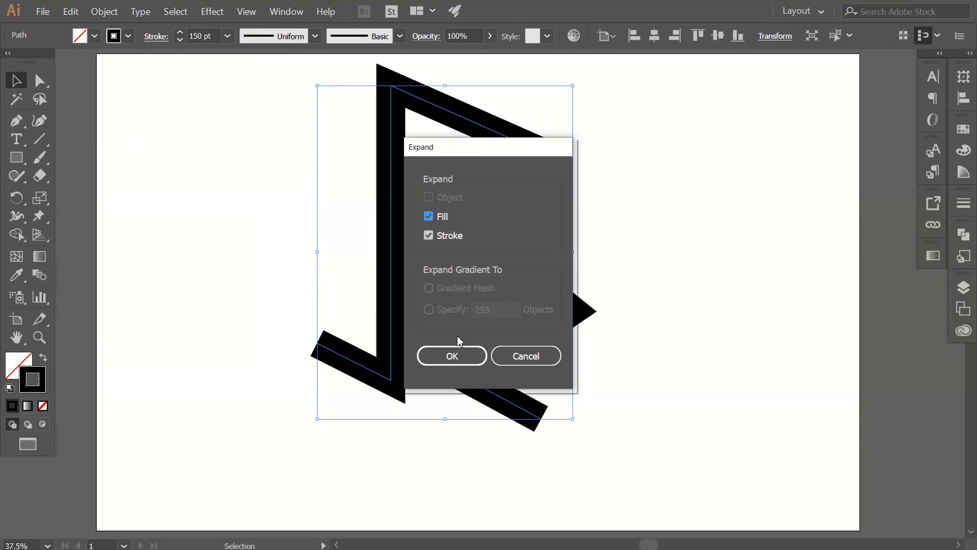
pyautogui.click(452, 355)
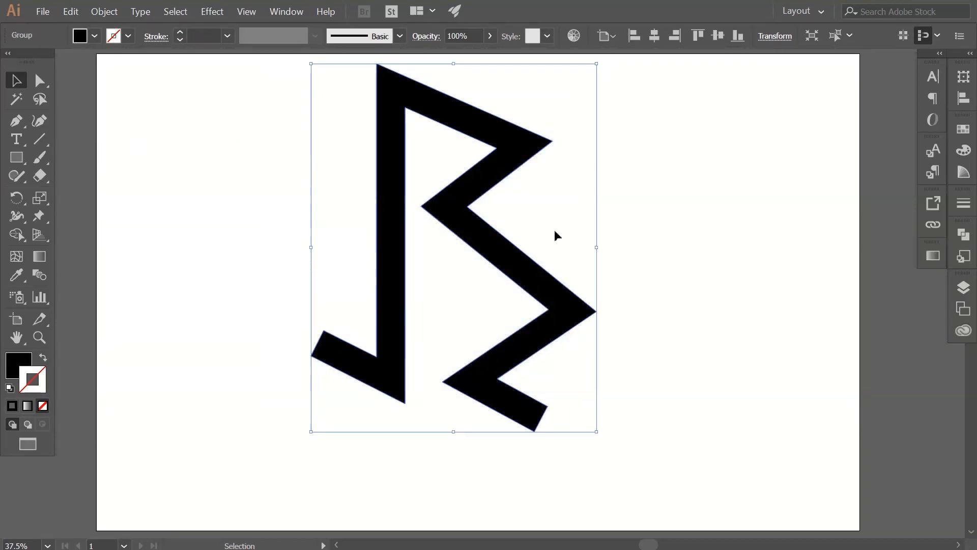
pyautogui.click(553, 248)
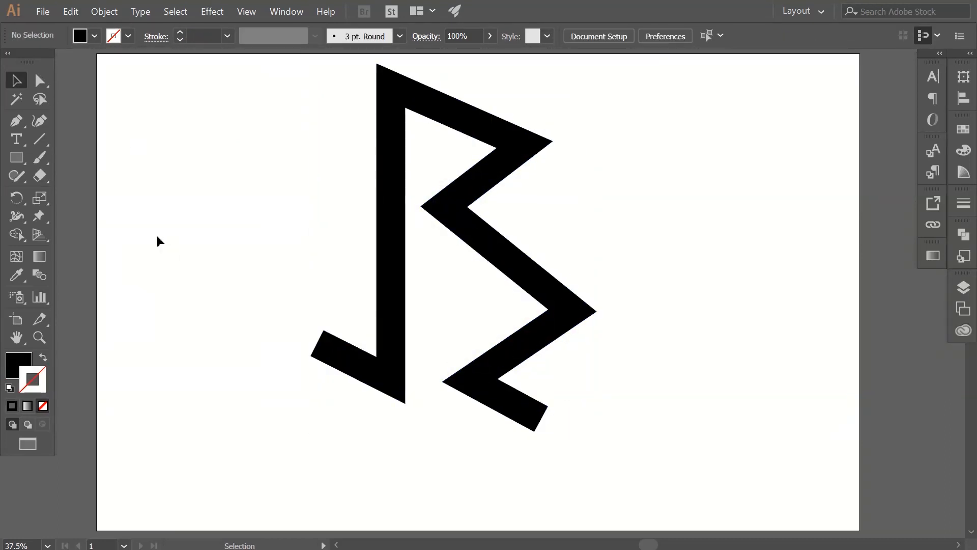
# Draw vertical cut lines along the stem's left edge through the bottom fold and its right edge through the top fold.
pyautogui.click(16, 120)
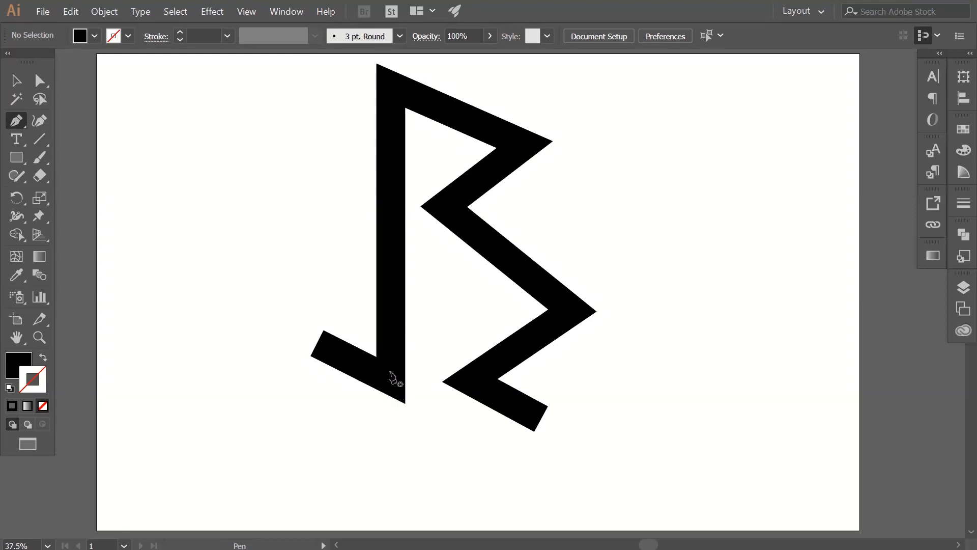
pyautogui.click(376, 342)
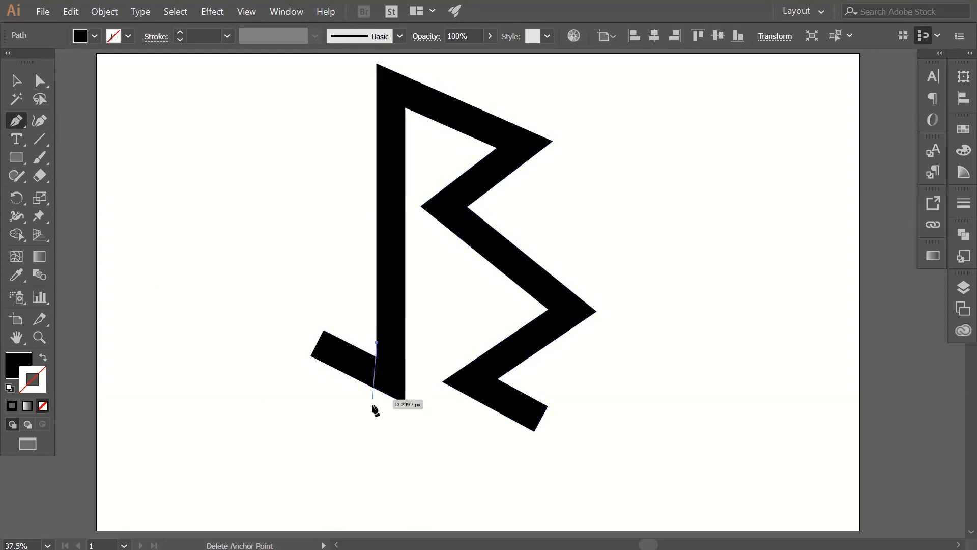
pyautogui.click(377, 416)
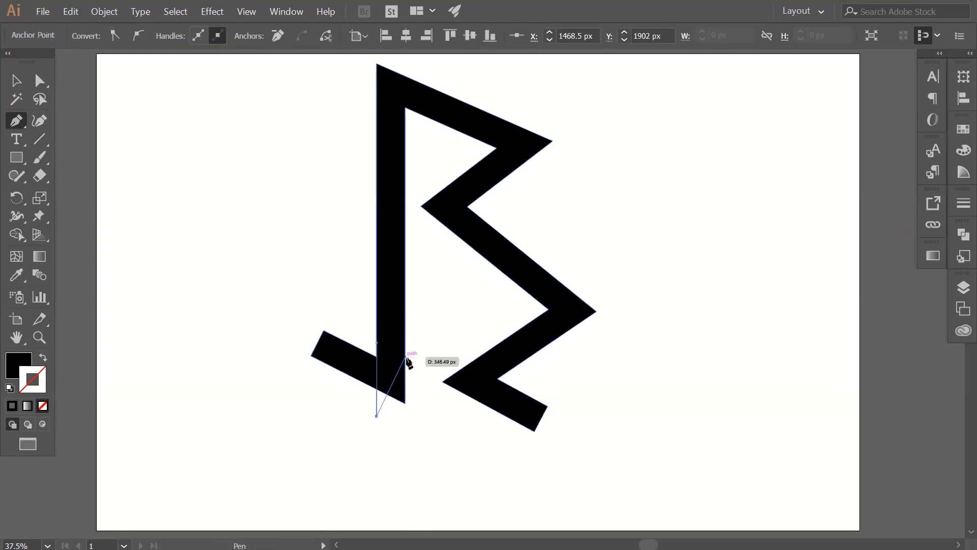
pyautogui.keyDown('ctrl'); pyautogui.click(417, 353); pyautogui.keyUp('ctrl')
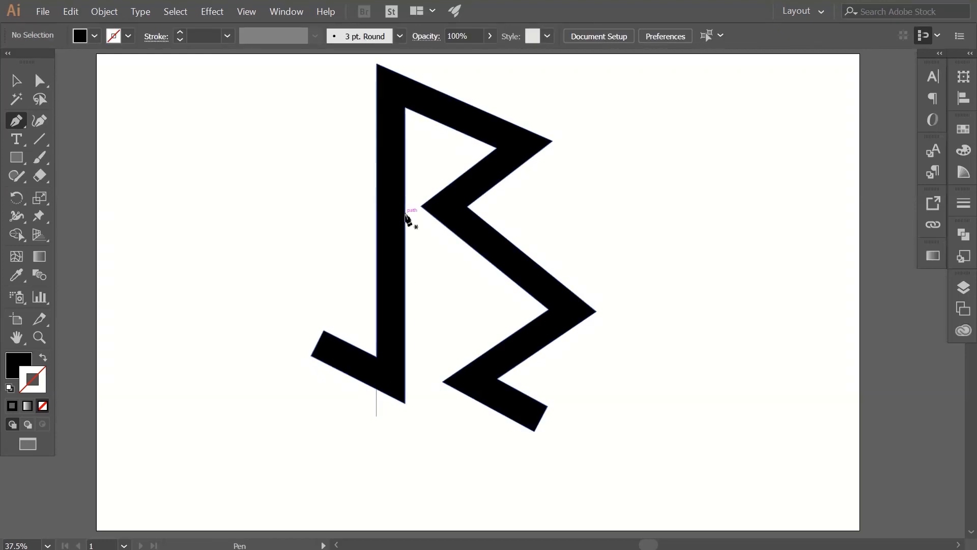
pyautogui.click(406, 128)
pyautogui.click(405, 63)
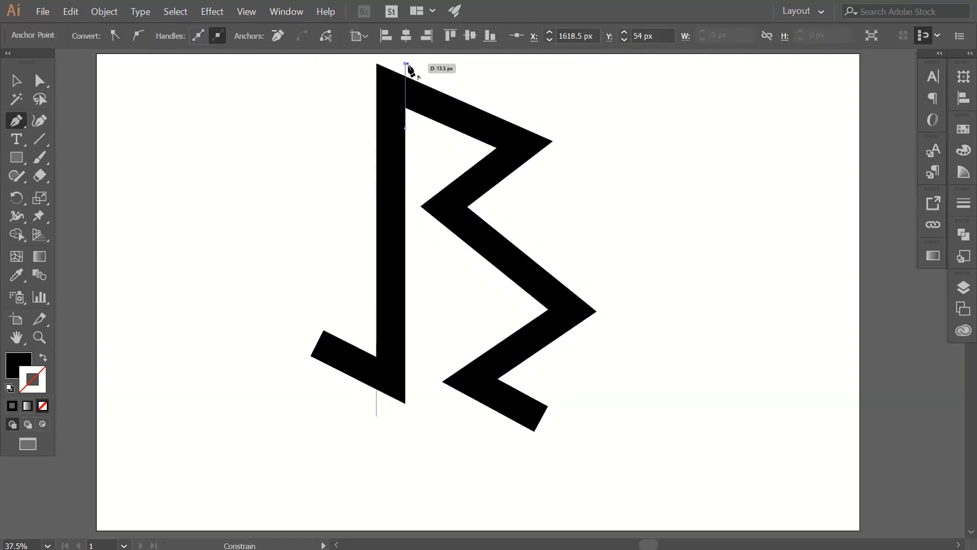
pyautogui.keyDown('ctrl'); pyautogui.click(622, 146); pyautogui.keyUp('ctrl')
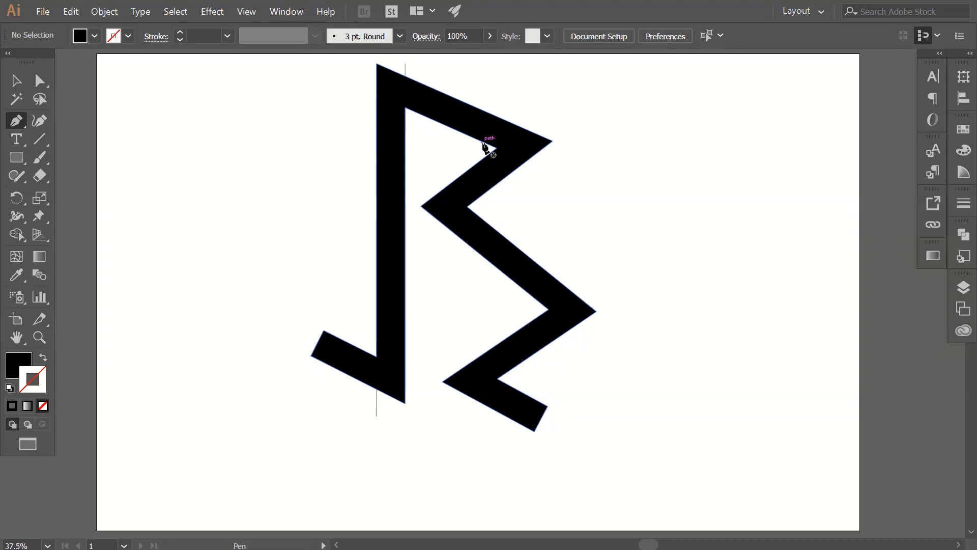
# Draw diagonal cut lines across the upper-right fold and the middle-left fold, extending the edges of the adjoining bars.
pyautogui.click(483, 141)
pyautogui.click(552, 173)
pyautogui.keyDown('ctrl'); pyautogui.click(581, 214); pyautogui.keyUp('ctrl')
pyautogui.click(484, 220)
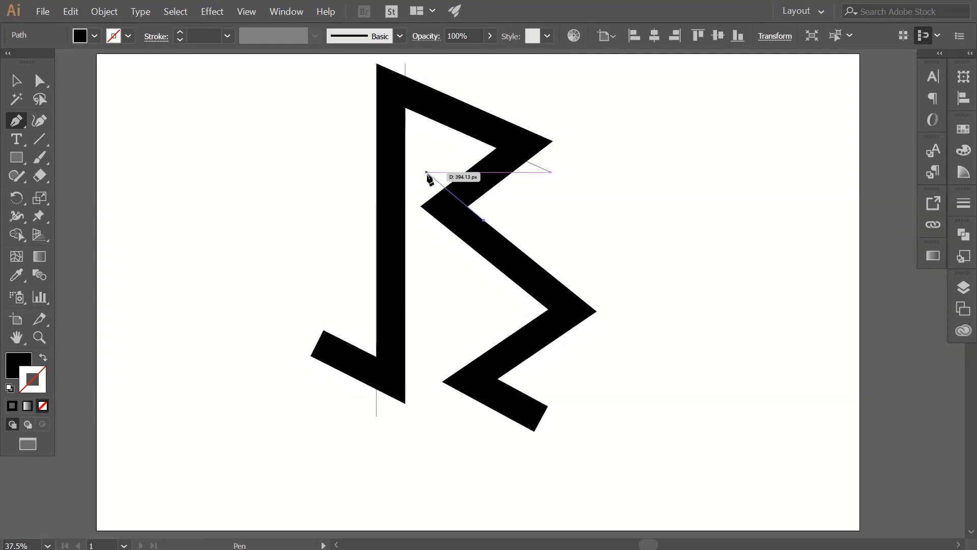
pyautogui.click(427, 173)
pyautogui.keyDown('ctrl'); pyautogui.click(569, 250); pyautogui.keyUp('ctrl')
# Draw diagonal cut lines across the lower-right fold and the bottom fold next to the short tail.
pyautogui.click(540, 303)
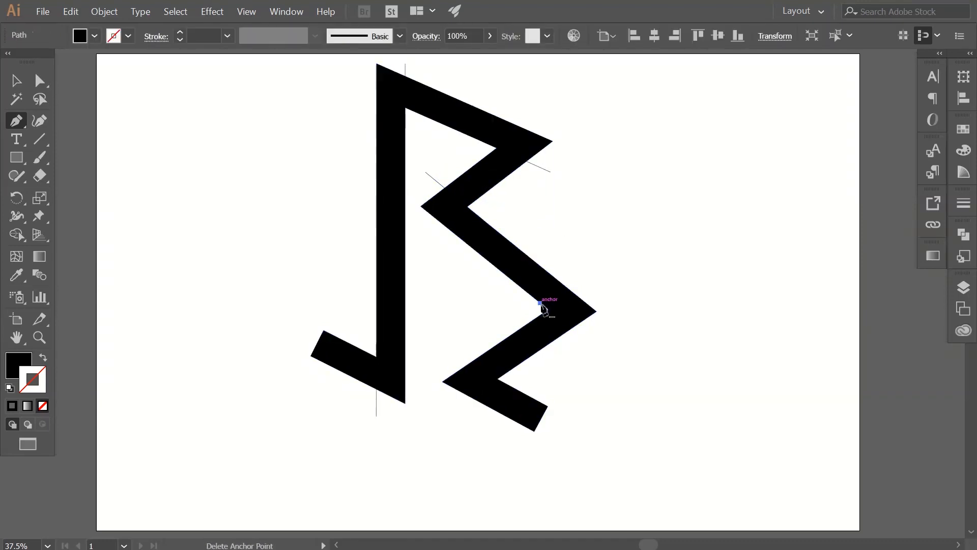
pyautogui.click(597, 348)
pyautogui.keyDown('ctrl'); pyautogui.click(585, 379); pyautogui.keyUp('ctrl')
pyautogui.click(504, 375)
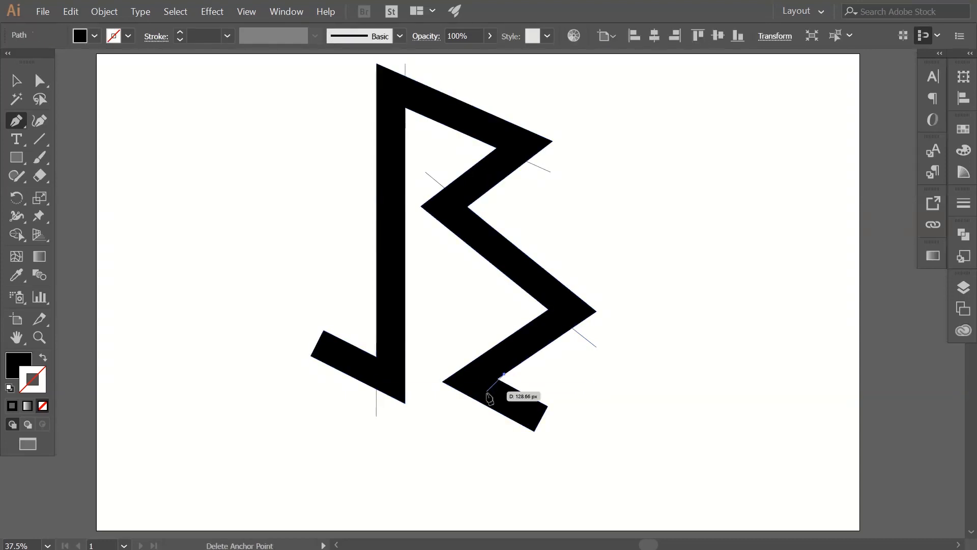
pyautogui.click(447, 411)
pyautogui.keyDown('ctrl'); pyautogui.click(580, 399); pyautogui.keyUp('ctrl')
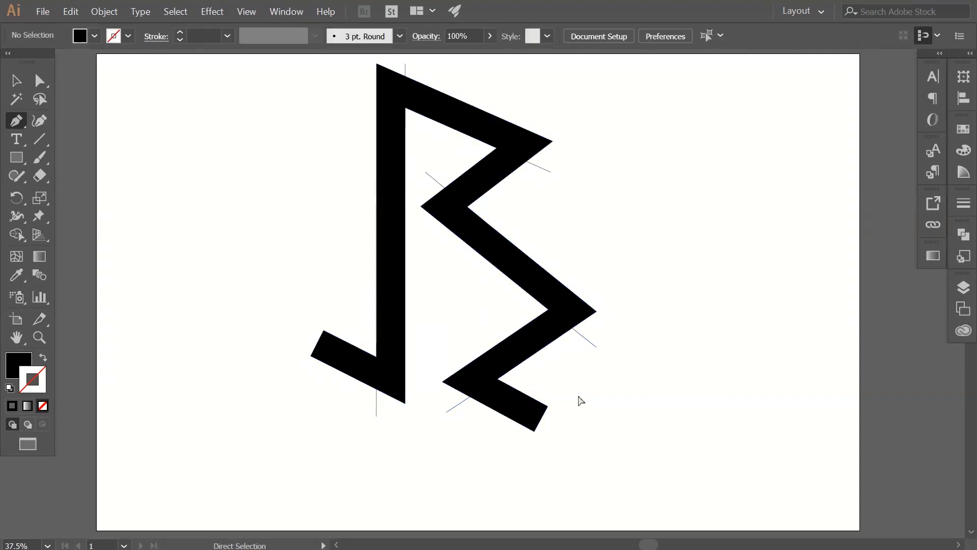
# Divide the letter shape along all the cut lines with Pathfinder.
pyautogui.click(16, 79)
pyautogui.moveTo(134, 100); pyautogui.dragTo(726, 459)
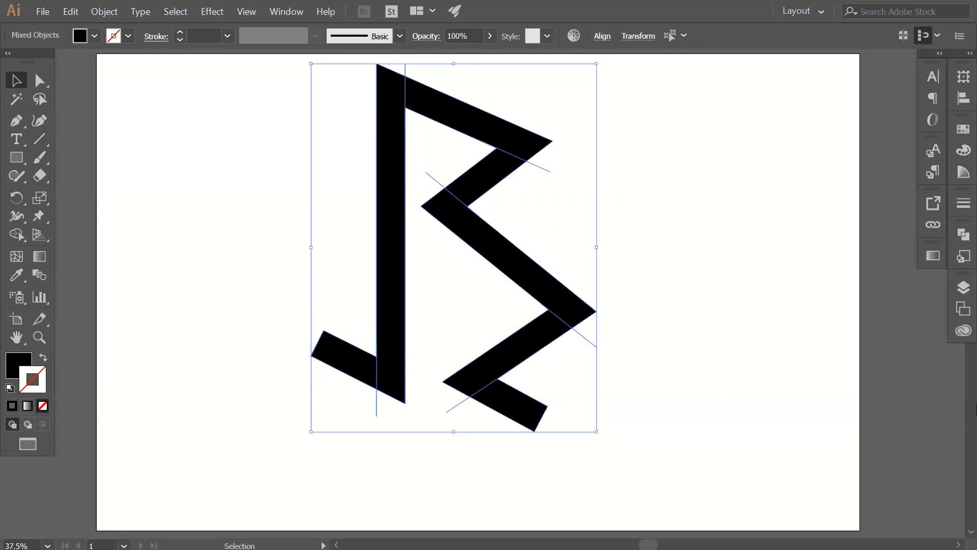
pyautogui.click(964, 234)
pyautogui.click(788, 304)
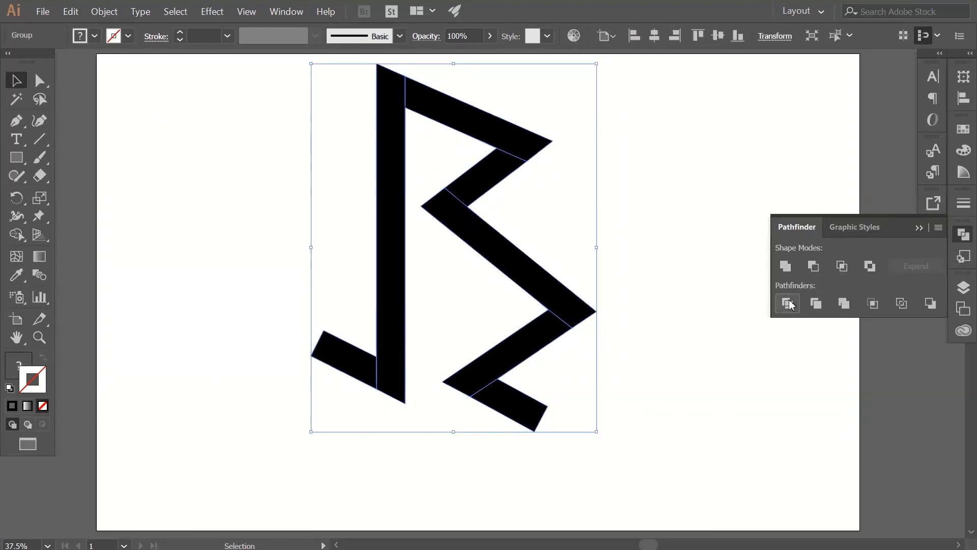
pyautogui.click(691, 334)
pyautogui.click(962, 241)
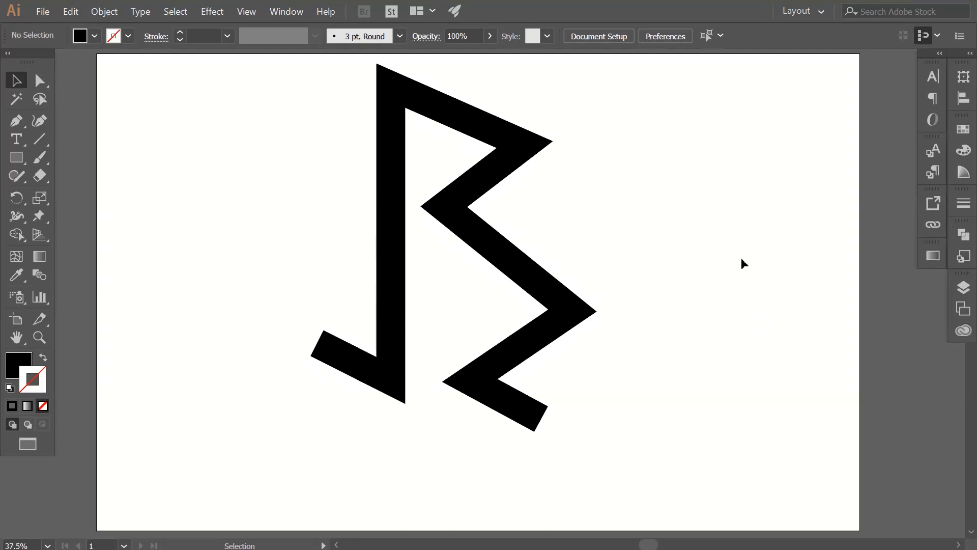
# Ungroup the divided letter into separate pieces.
pyautogui.click(480, 223)
pyautogui.rightClick(479, 224)
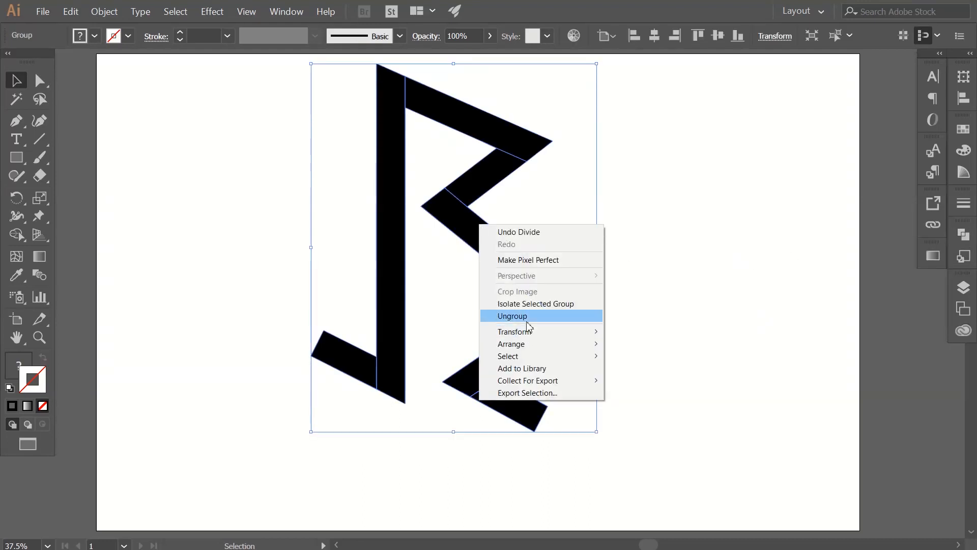
pyautogui.click(524, 316)
pyautogui.click(727, 277)
# Select the letter's pieces one by one to check how they are divided.
pyautogui.click(496, 133)
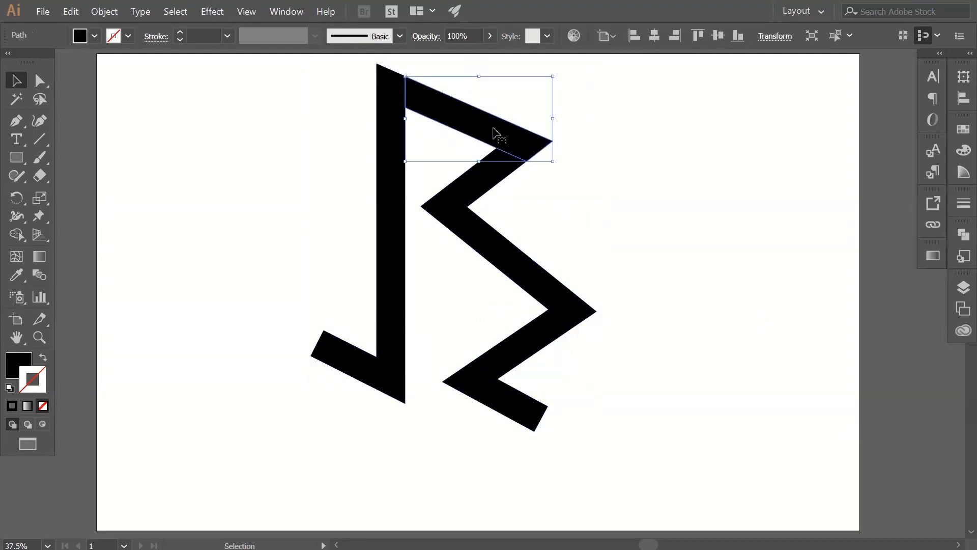
pyautogui.click(398, 176)
pyautogui.click(343, 355)
pyautogui.click(490, 311)
pyautogui.click(506, 402)
pyautogui.click(526, 425)
pyautogui.click(345, 246)
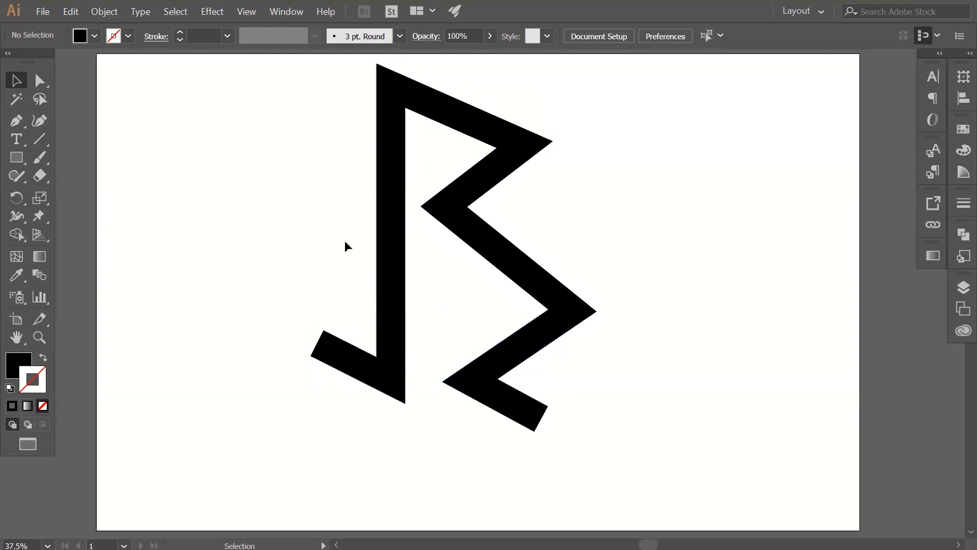
# Draw short diagonal cut lines across the stem's bottom end and top end with the Pen tool.
pyautogui.click(16, 122)
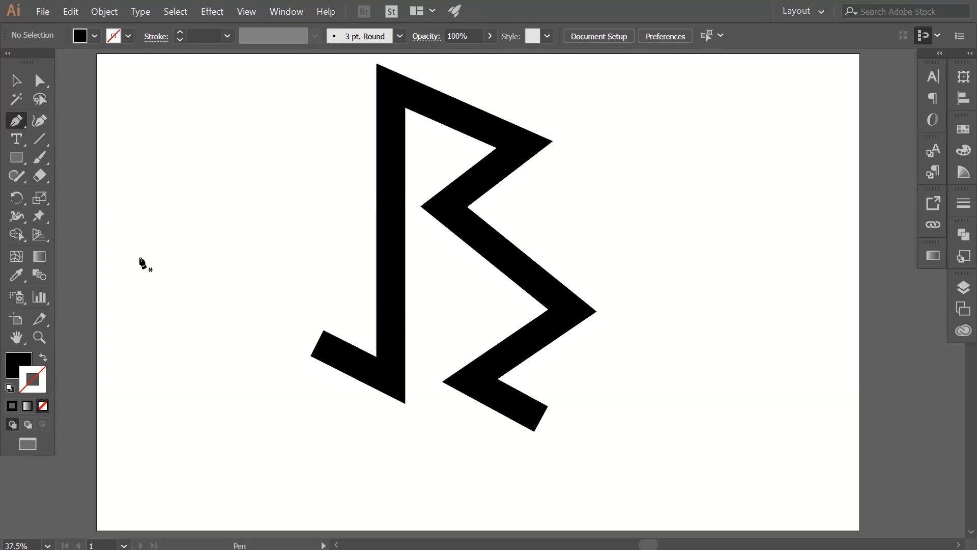
pyautogui.keyDown('ctrl'); pyautogui.click(379, 390); pyautogui.keyUp('ctrl')
pyautogui.click(412, 371)
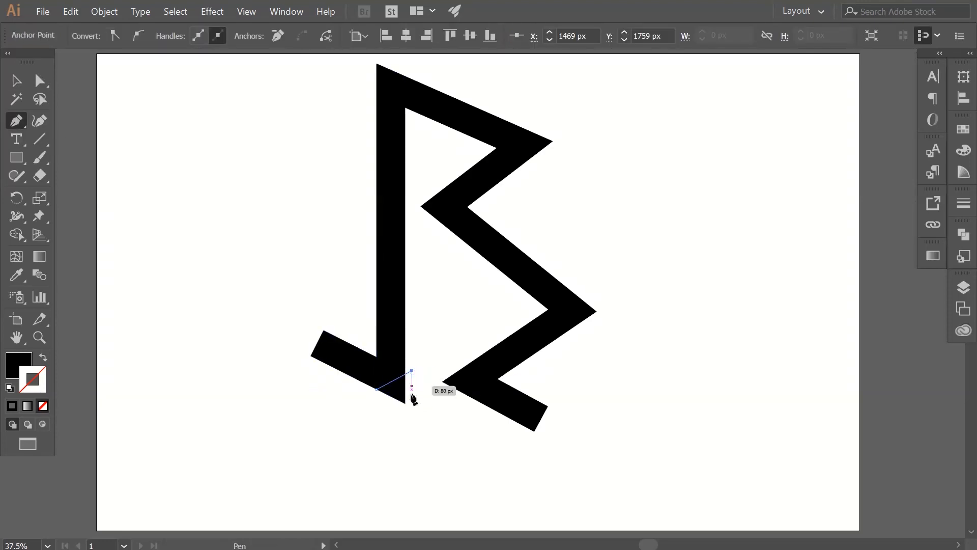
pyautogui.keyDown('ctrl'); pyautogui.click(430, 454); pyautogui.keyUp('ctrl')
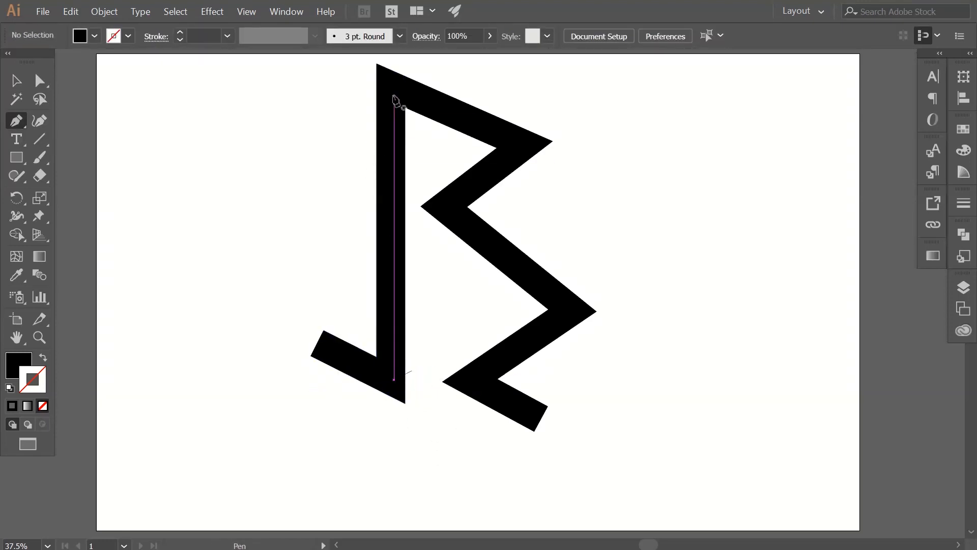
pyautogui.click(405, 76)
pyautogui.click(376, 95)
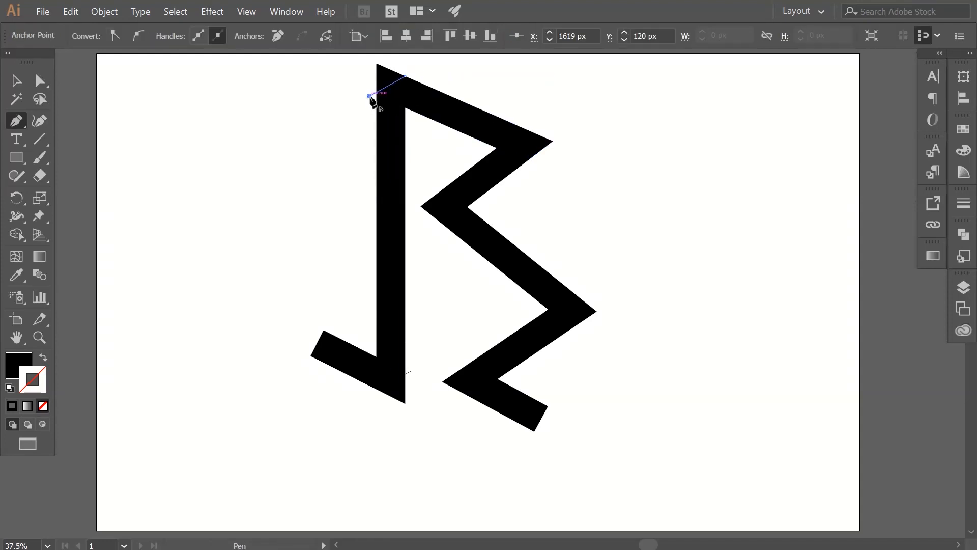
pyautogui.keyDown('ctrl'); pyautogui.click(293, 209); pyautogui.keyUp('ctrl')
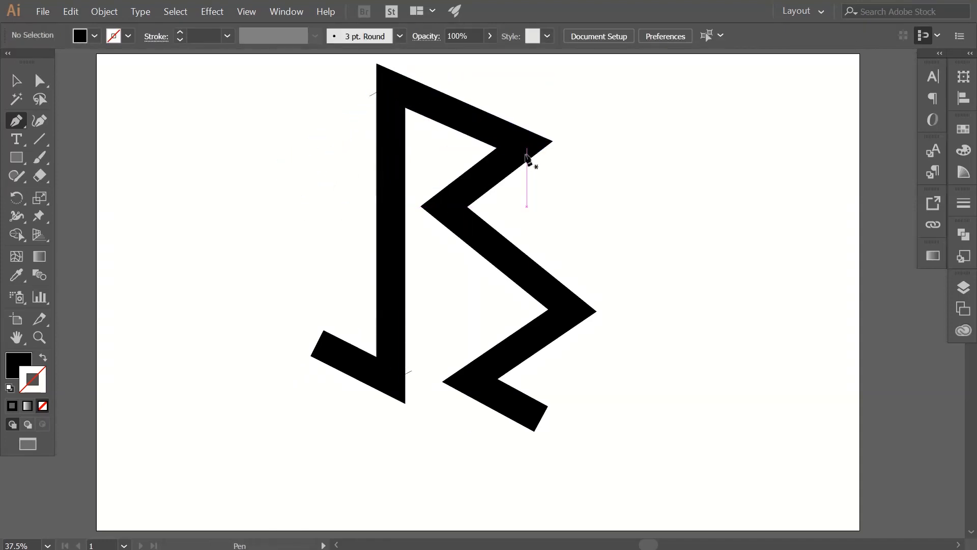
# Draw vertical cut lines through the upper-right fold and the middle-left fold, starting from the corner anchor points.
pyautogui.moveTo(526, 162); pyautogui.dragTo(528, 112)
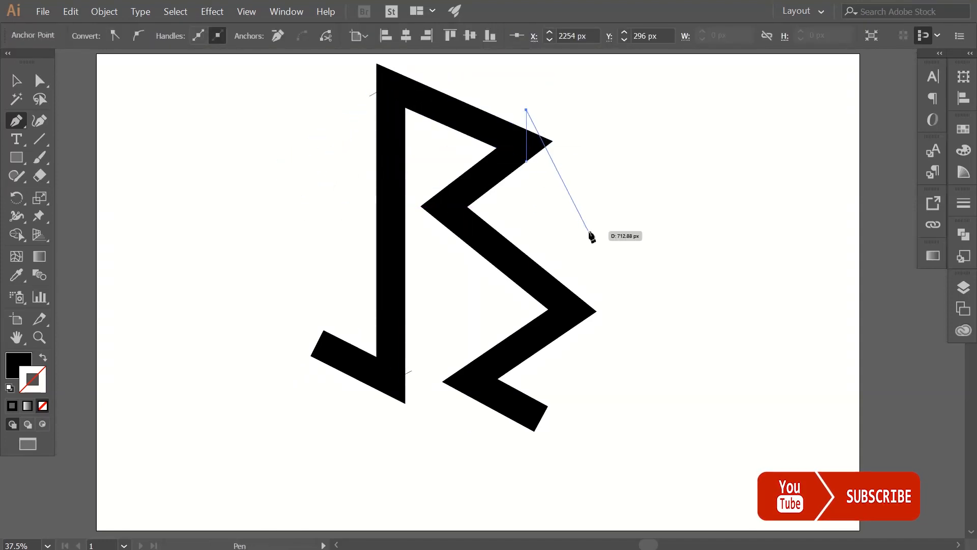
pyautogui.keyDown('ctrl'); pyautogui.click(517, 227); pyautogui.keyUp('ctrl')
pyautogui.moveTo(444, 188); pyautogui.dragTo(448, 249)
pyautogui.keyDown('ctrl'); pyautogui.click(549, 305); pyautogui.keyUp('ctrl')
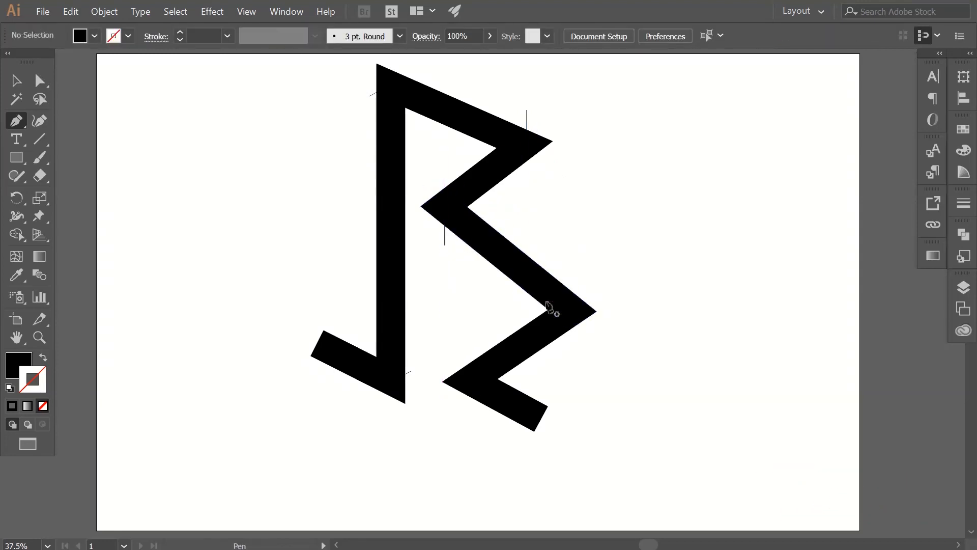
# Draw vertical cut lines from the seam anchors of the lower-right fold, about 251 px long, and the bottom fold beside the tail.
pyautogui.moveTo(572, 328); pyautogui.dragTo(578, 290)
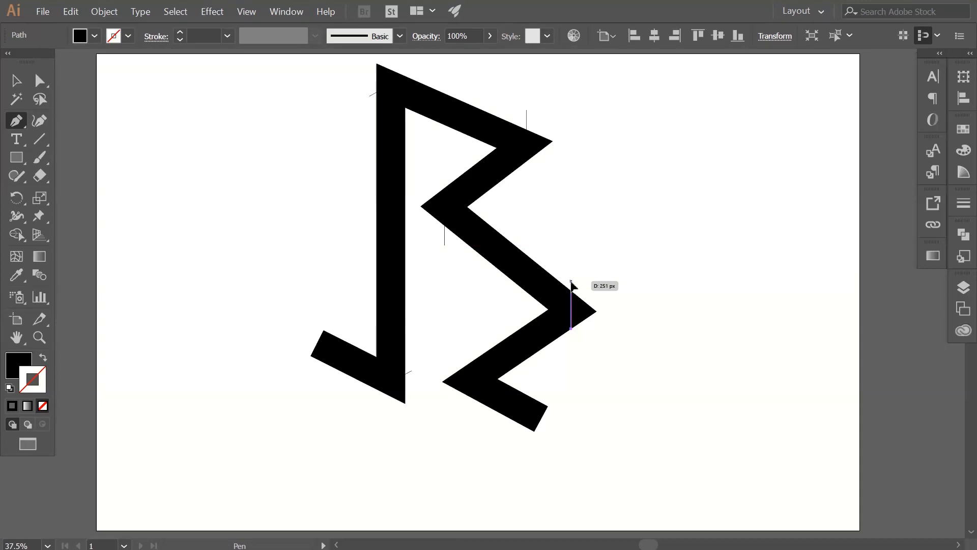
pyautogui.click(571, 281)
pyautogui.keyDown('ctrl'); pyautogui.click(579, 381); pyautogui.keyUp('ctrl')
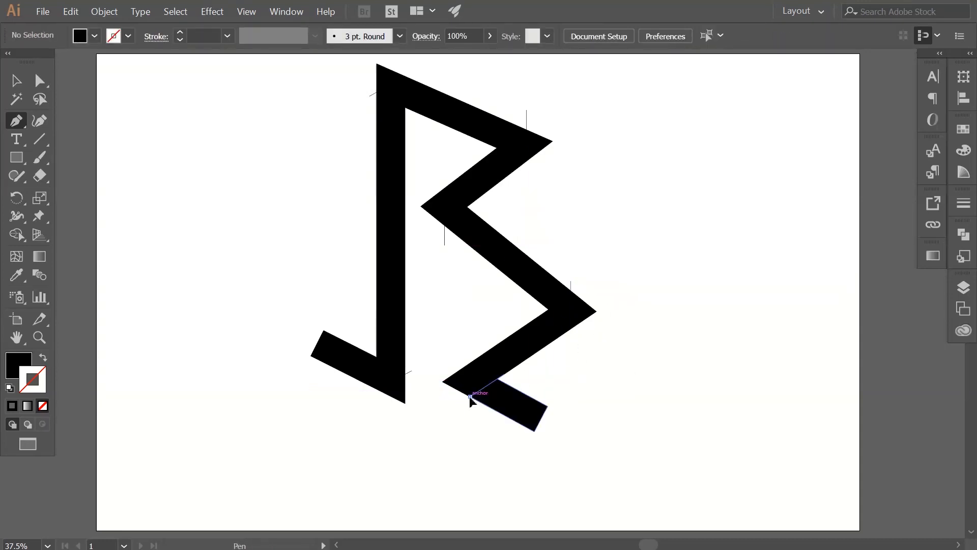
pyautogui.moveTo(470, 396); pyautogui.dragTo(482, 352)
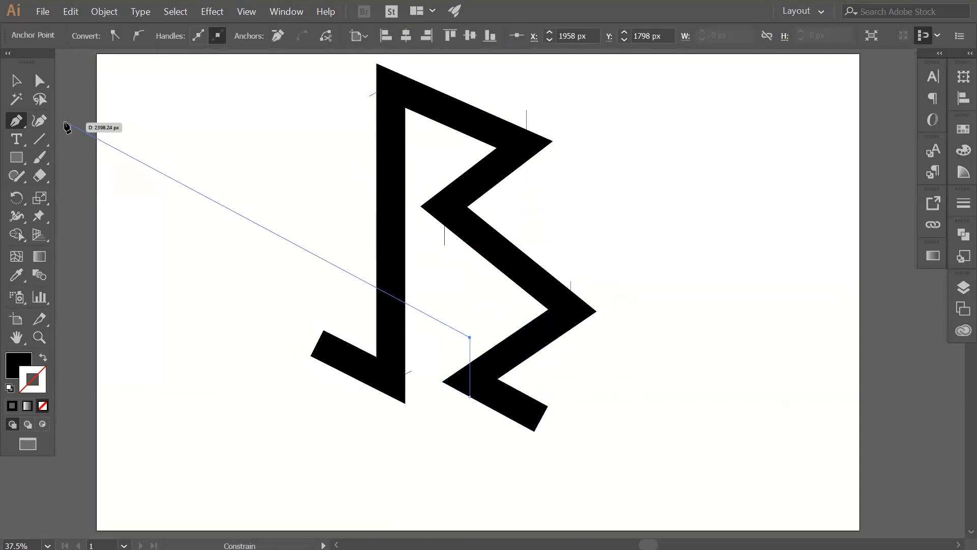
# Select the whole letter together with its cut lines and split it into pieces with the Pathfinder Divide operation.
pyautogui.click(20, 84)
pyautogui.click(286, 302)
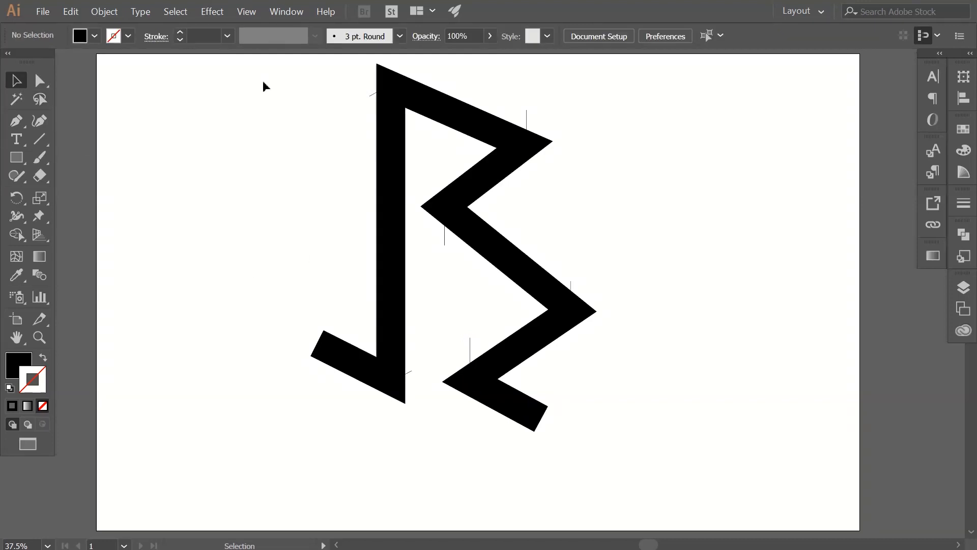
pyautogui.moveTo(310, 59); pyautogui.dragTo(692, 425)
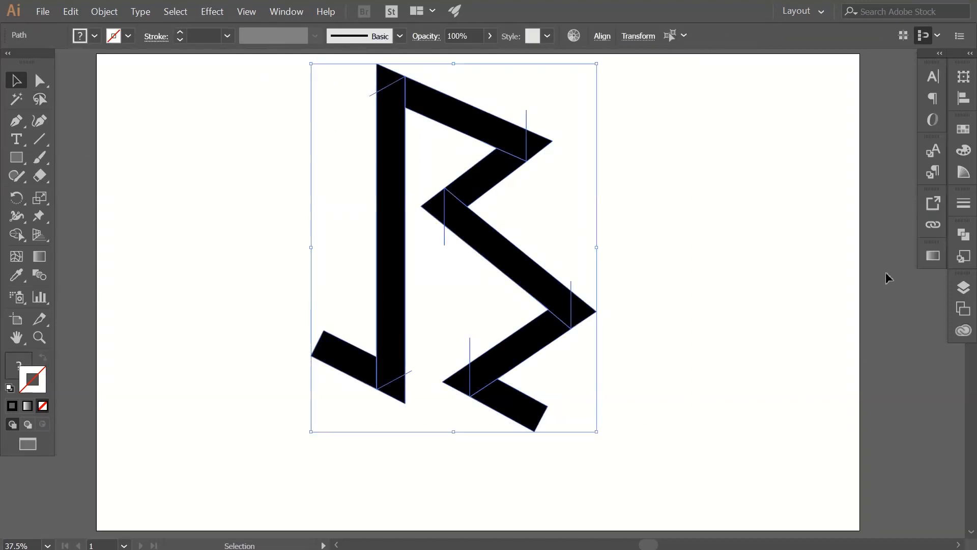
pyautogui.click(964, 234)
pyautogui.click(786, 304)
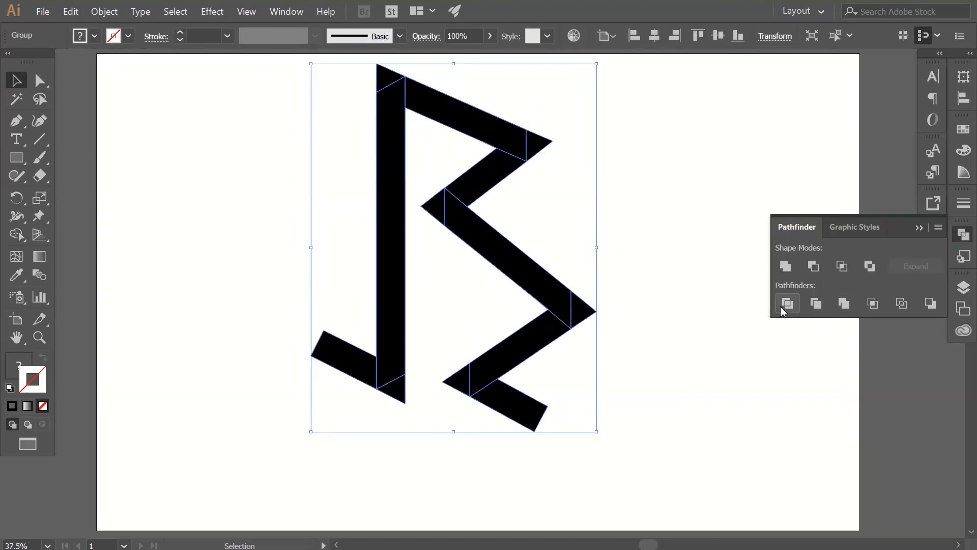
pyautogui.click(964, 234)
pyautogui.click(684, 261)
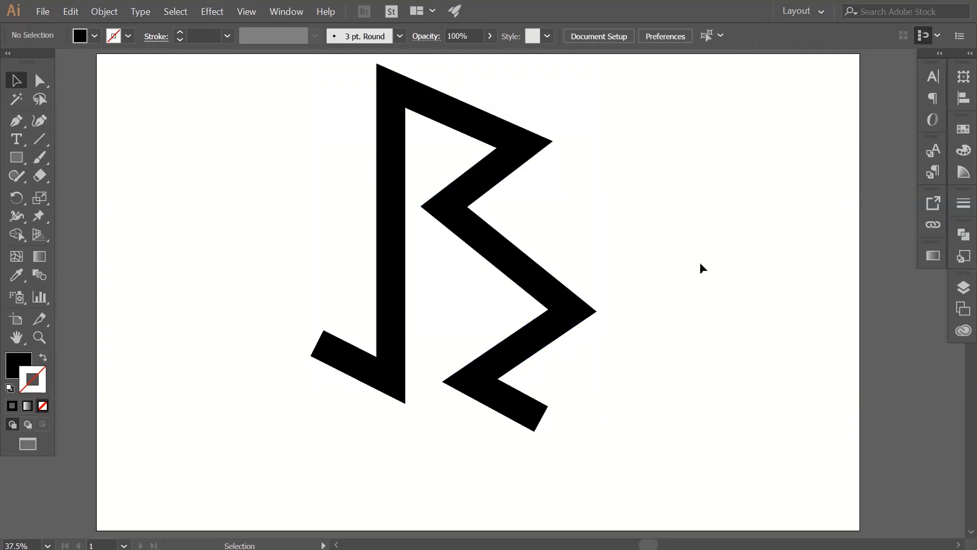
# Ungroup the divided letter pieces and deselect them.
pyautogui.click(551, 254)
pyautogui.rightClick(529, 260)
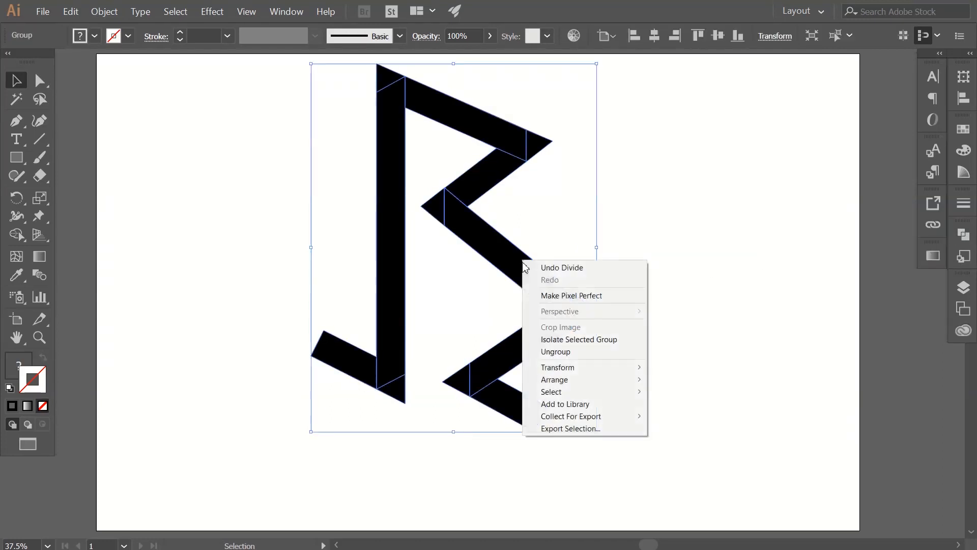
pyautogui.click(585, 351)
pyautogui.click(653, 316)
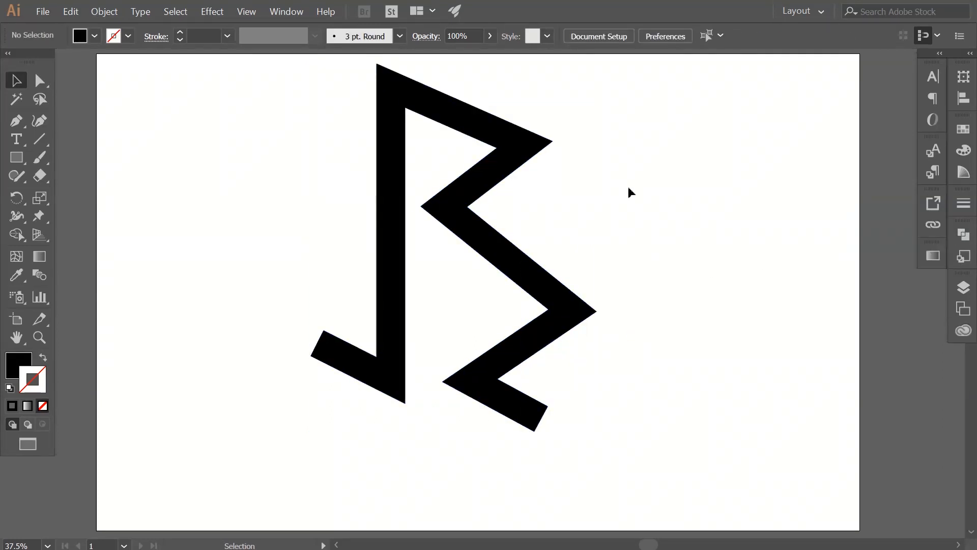
# Delete the six pointed triangular pieces at the letter's folds, from the stem's bottom and top ends to the bottom fold beside the tail.
pyautogui.click(399, 403)
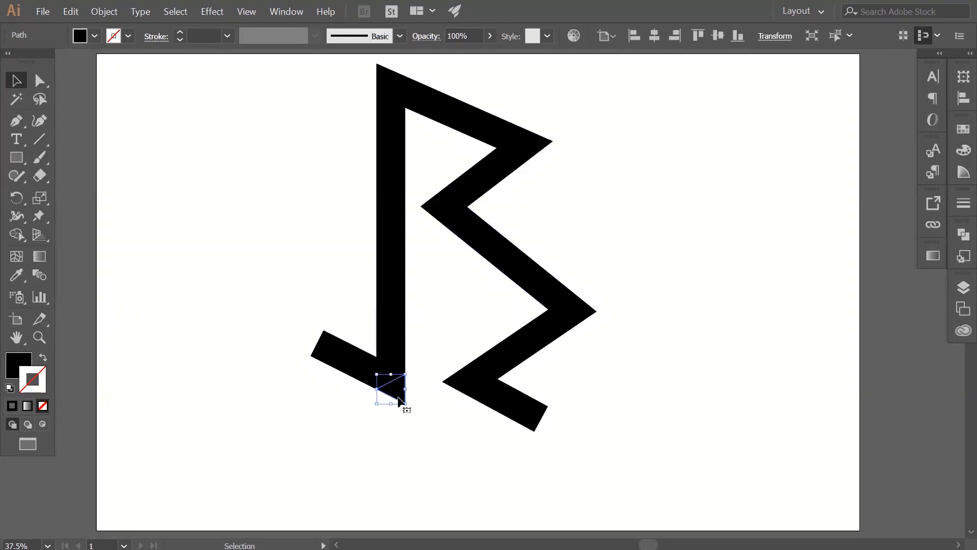
pyautogui.press('Delete')
pyautogui.click(383, 81)
pyautogui.press('Delete')
pyautogui.click(550, 146)
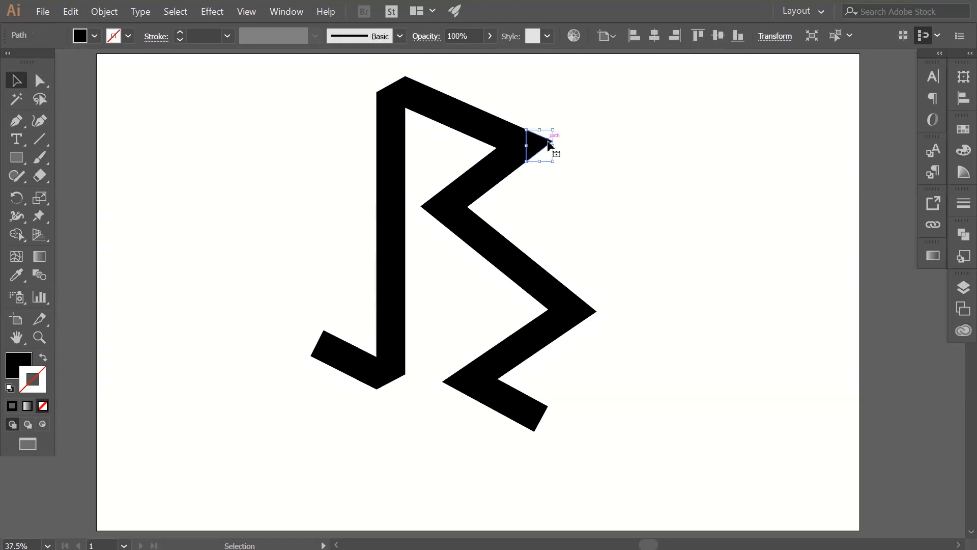
pyautogui.press('Delete')
pyautogui.click(432, 206)
pyautogui.press('Delete')
pyautogui.click(579, 309)
pyautogui.press('Delete')
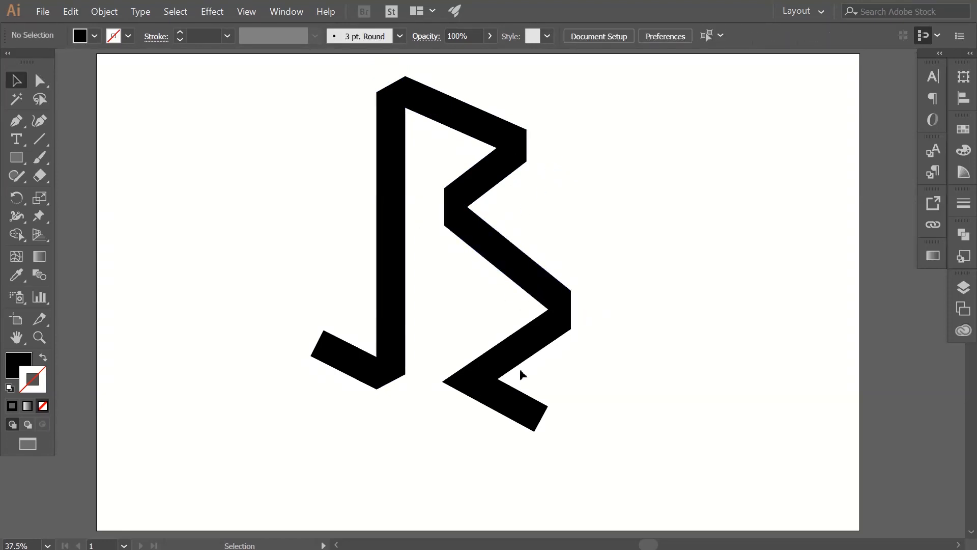
pyautogui.click(460, 391)
pyautogui.press('Delete')
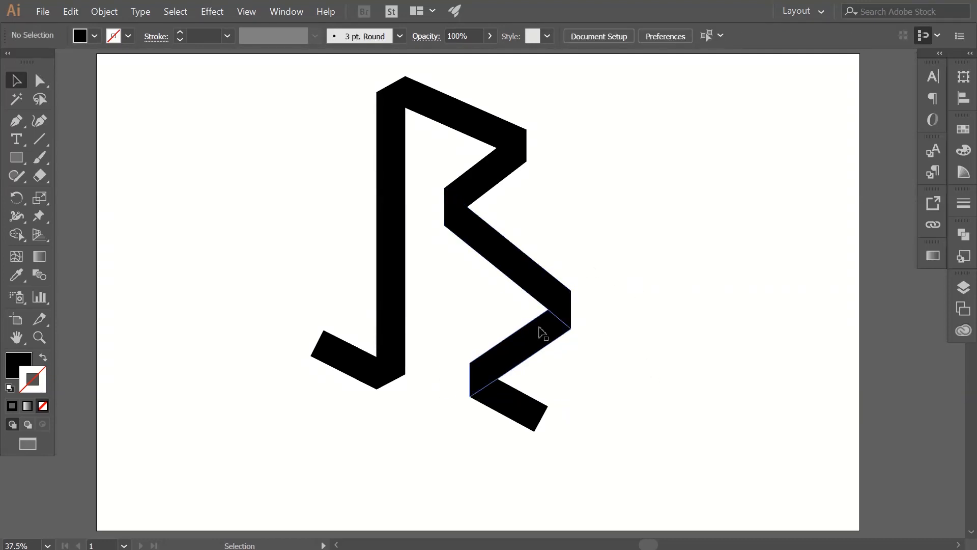
# Fill the vertical stem and the long middle diagonal strip with the light blue swatch 29ABE2.
pyautogui.click(405, 269)
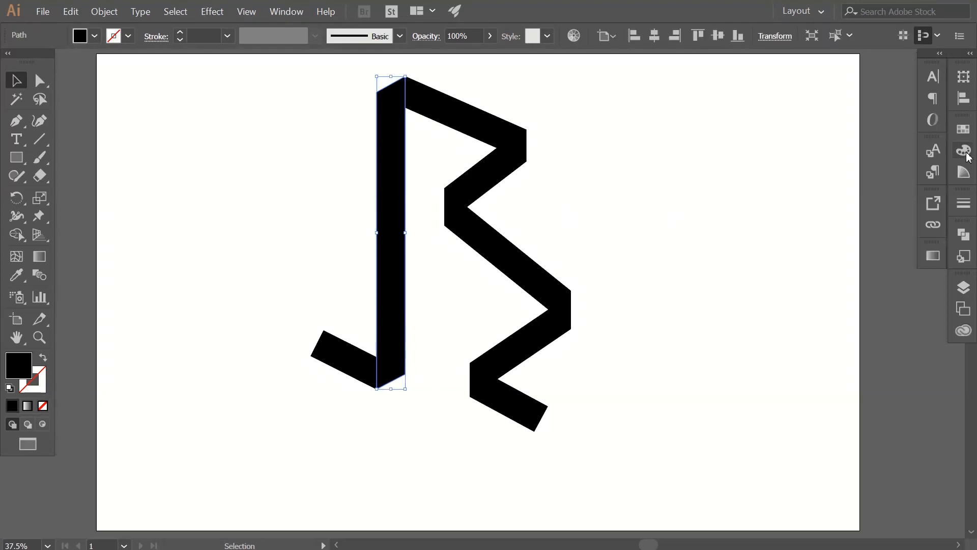
pyautogui.click(964, 152)
pyautogui.click(963, 127)
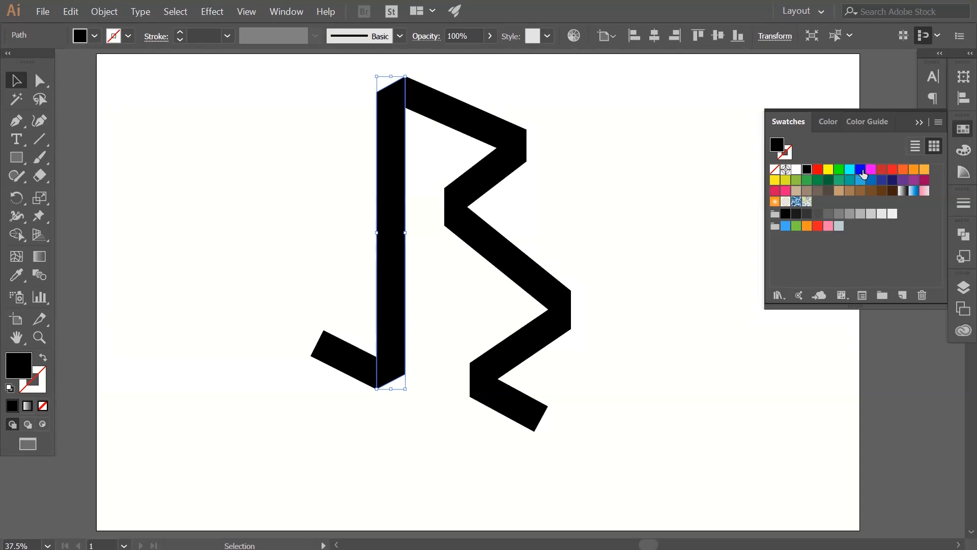
pyautogui.click(865, 183)
pyautogui.click(664, 201)
pyautogui.click(515, 266)
pyautogui.click(862, 182)
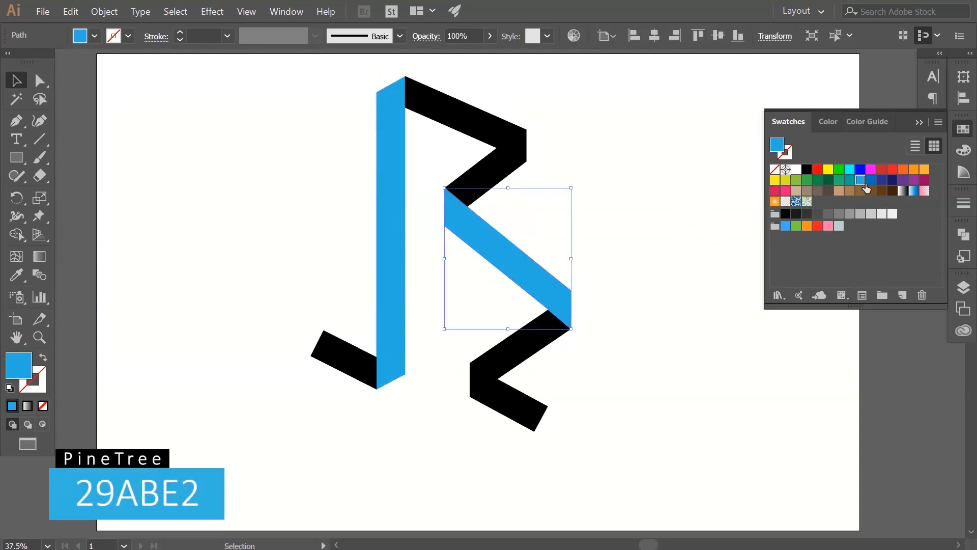
pyautogui.click(969, 153)
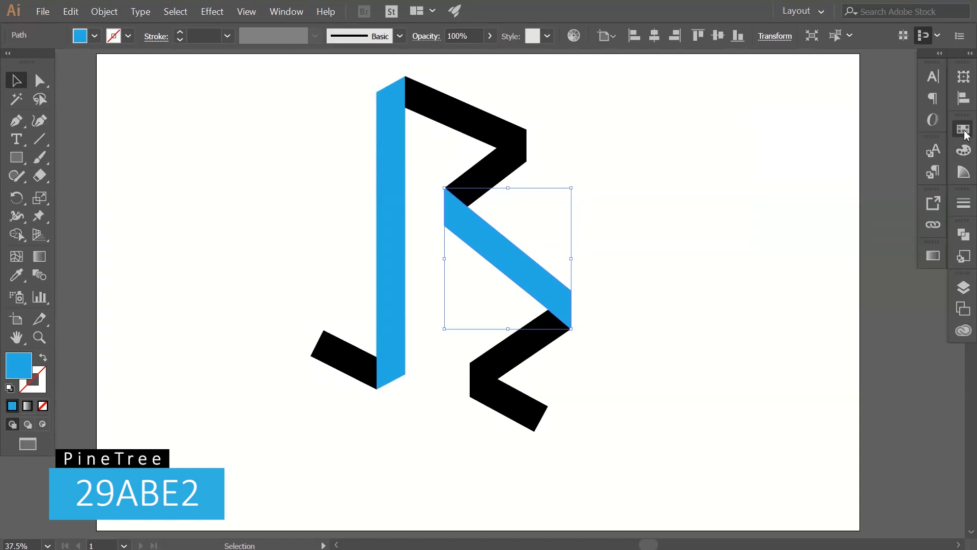
pyautogui.click(769, 214)
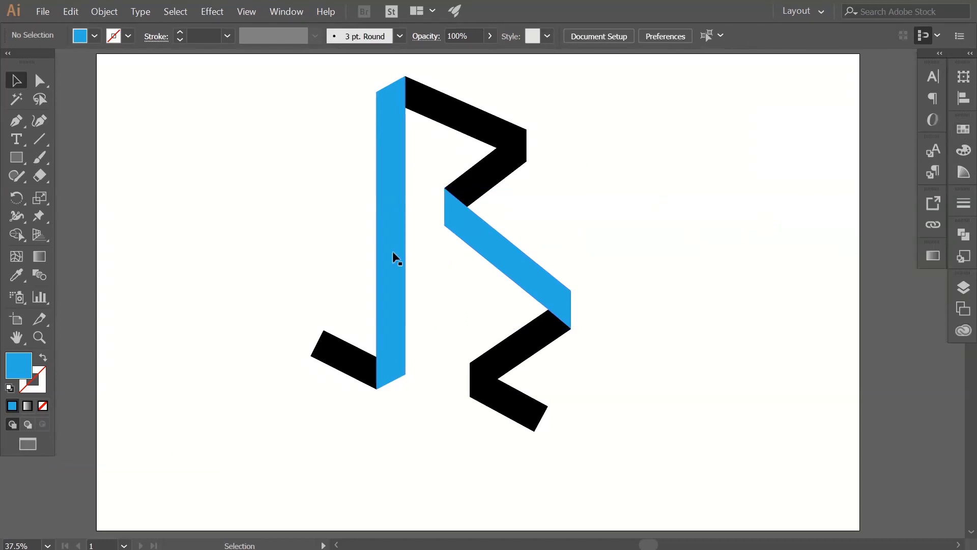
# Fill the short tail at the stem's foot with a linear gradient from light blue to dark blue R=0 G=113 B=188.
pyautogui.click(342, 359)
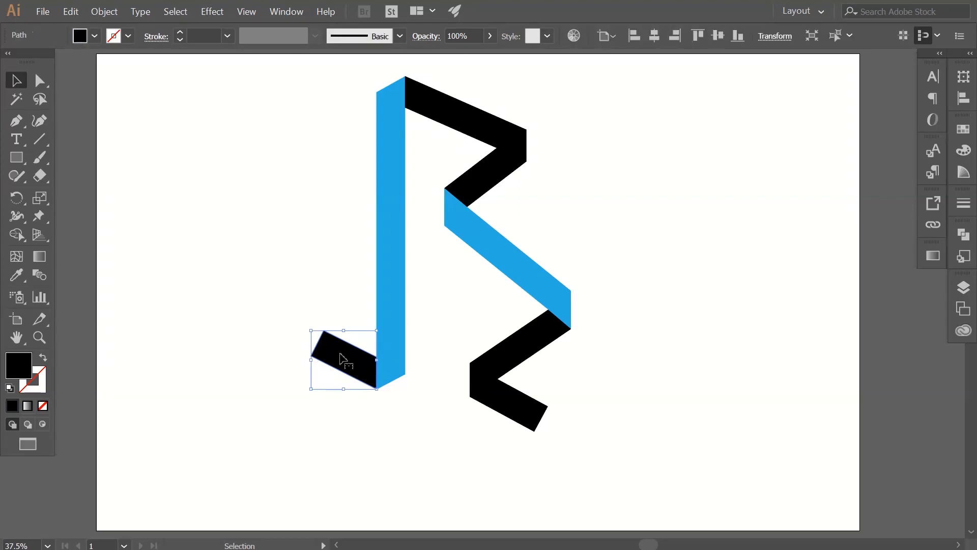
pyautogui.click(28, 406)
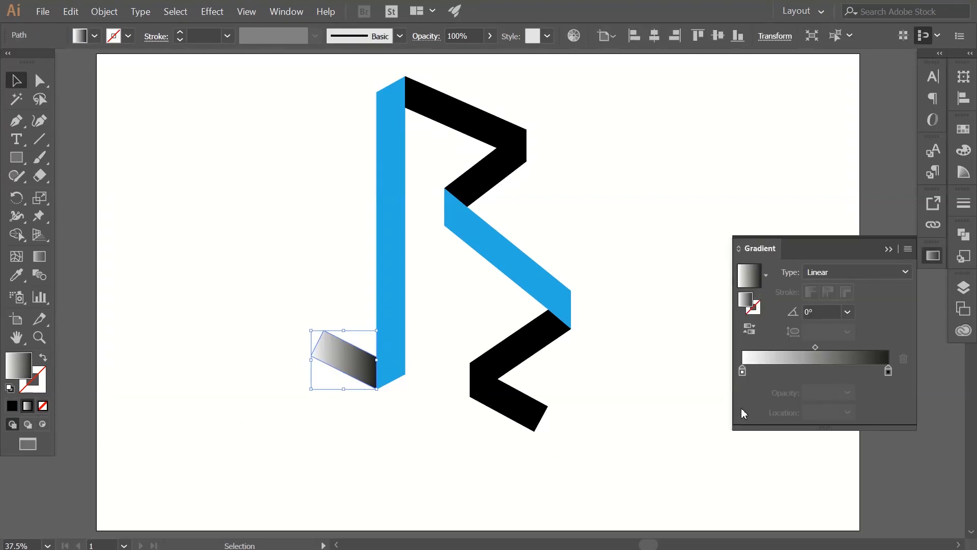
pyautogui.doubleClick(742, 371)
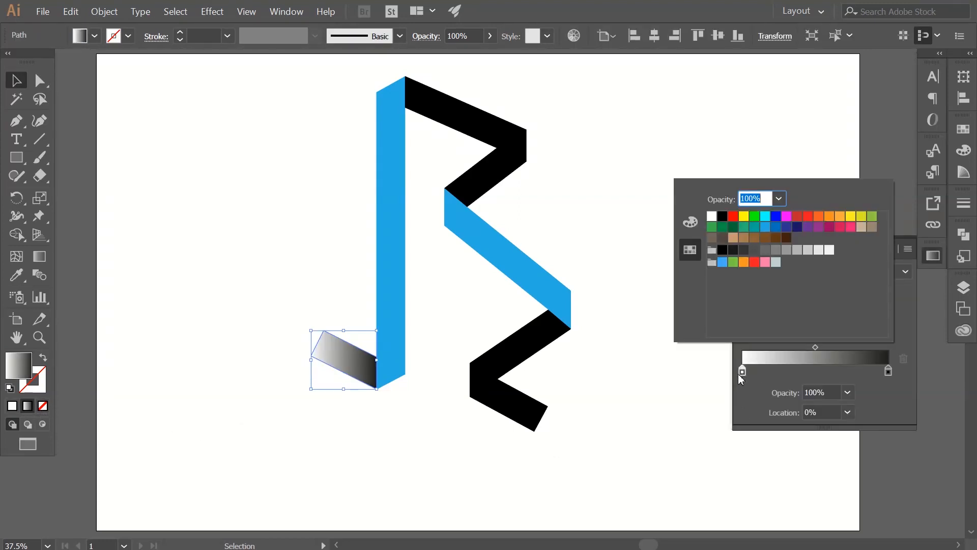
pyautogui.click(772, 230)
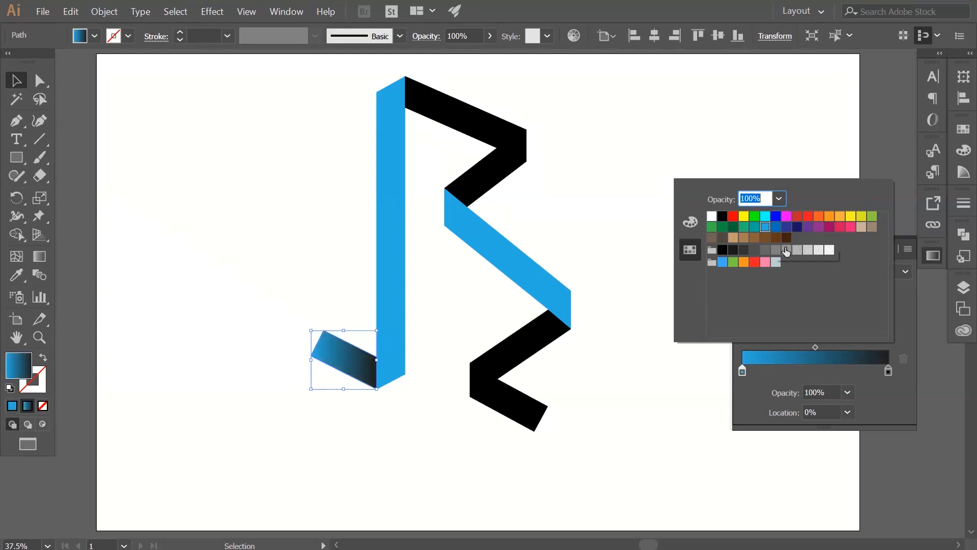
pyautogui.click(884, 392)
pyautogui.doubleClick(888, 370)
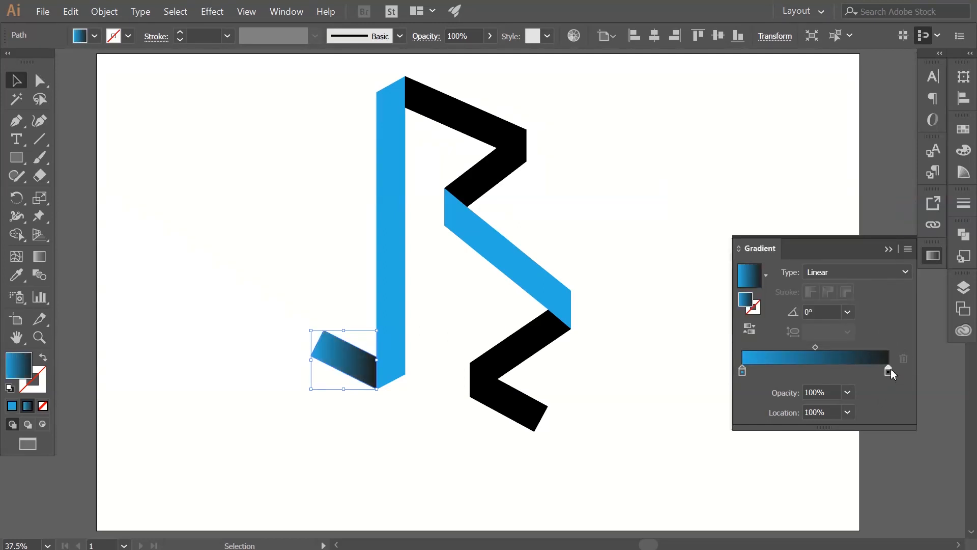
pyautogui.click(777, 228)
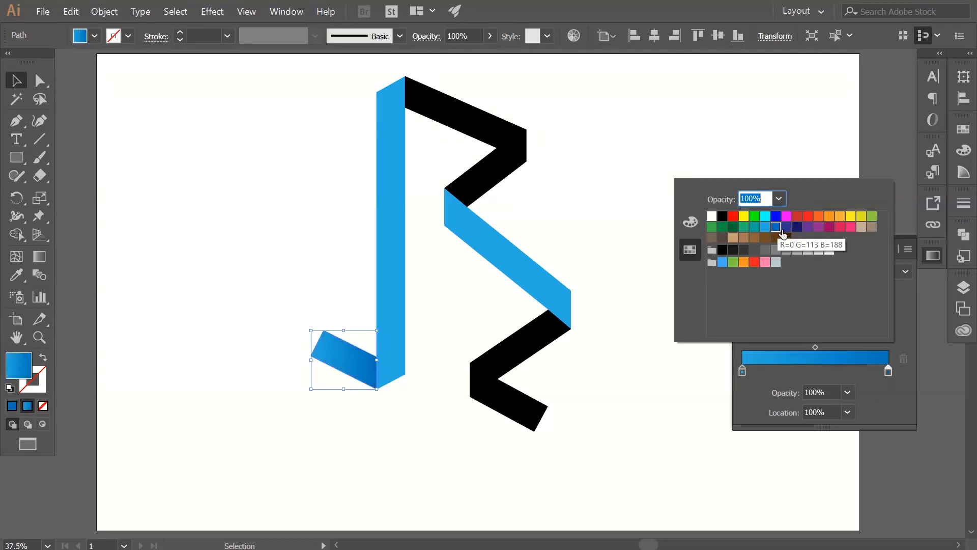
pyautogui.click(893, 392)
pyautogui.click(580, 209)
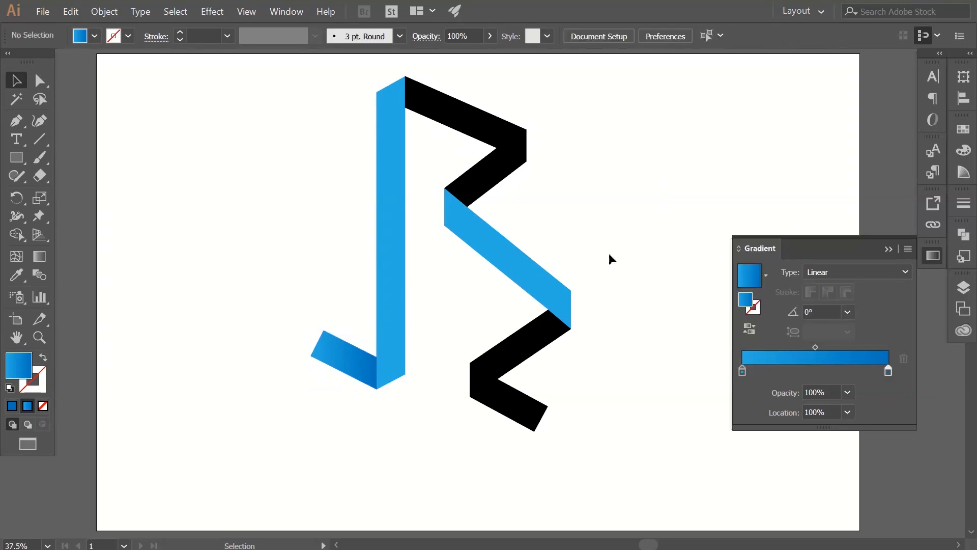
# Apply the blue gradient to the top diagonal strip and run it along the strip at about 157.9°, with dark blue at the stem.
pyautogui.click(474, 130)
pyautogui.click(27, 409)
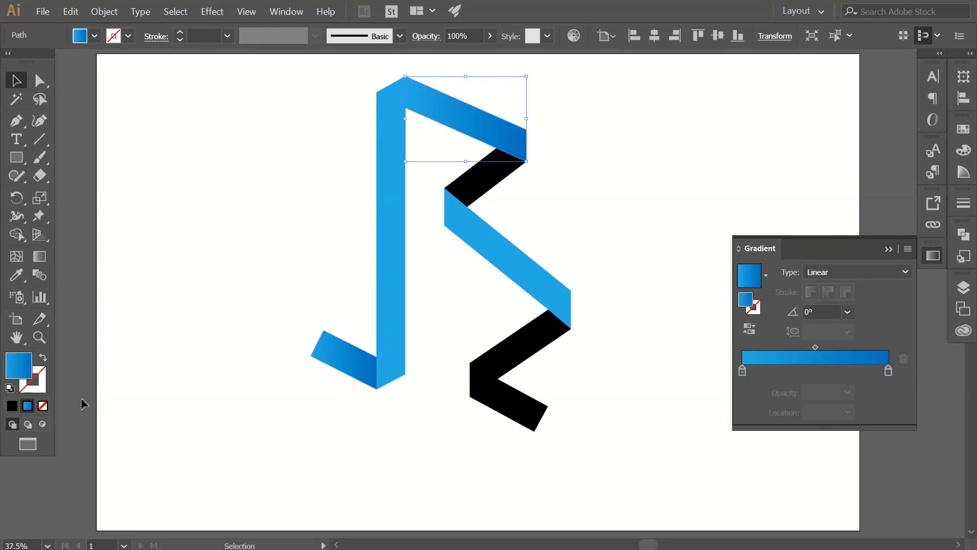
pyautogui.click(39, 256)
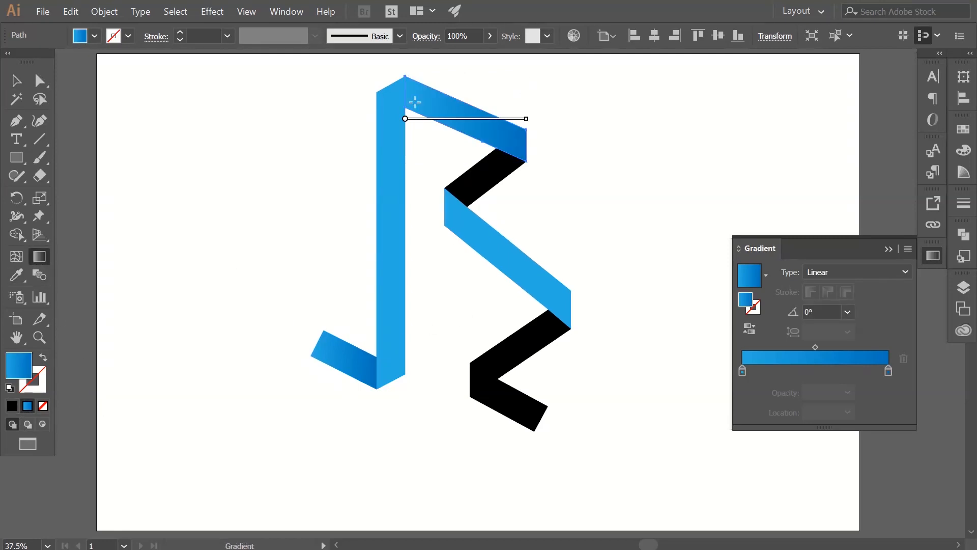
pyautogui.moveTo(406, 90)
pyautogui.mouseDown()
pyautogui.moveTo(524, 146)
pyautogui.moveTo(402, 92)
pyautogui.mouseUp()
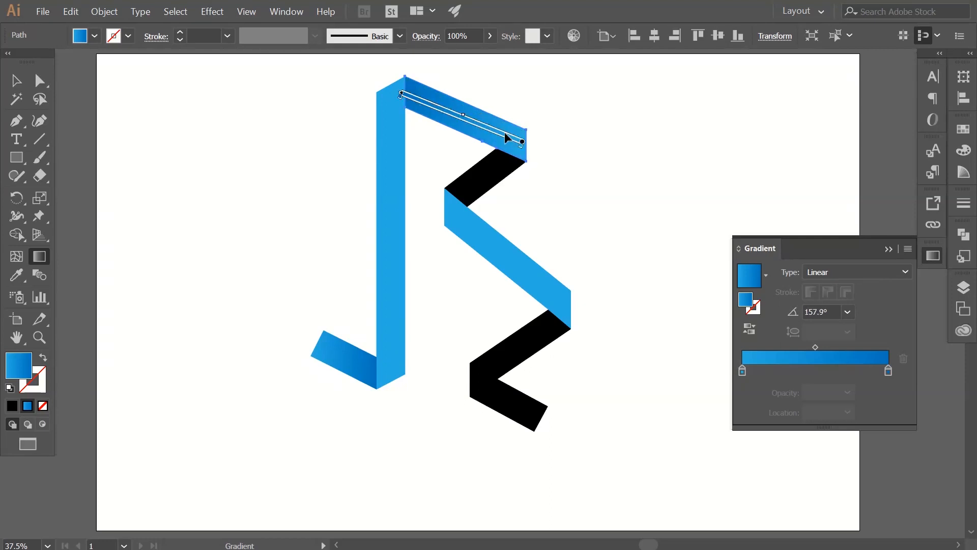
pyautogui.moveTo(527, 147); pyautogui.dragTo(408, 91)
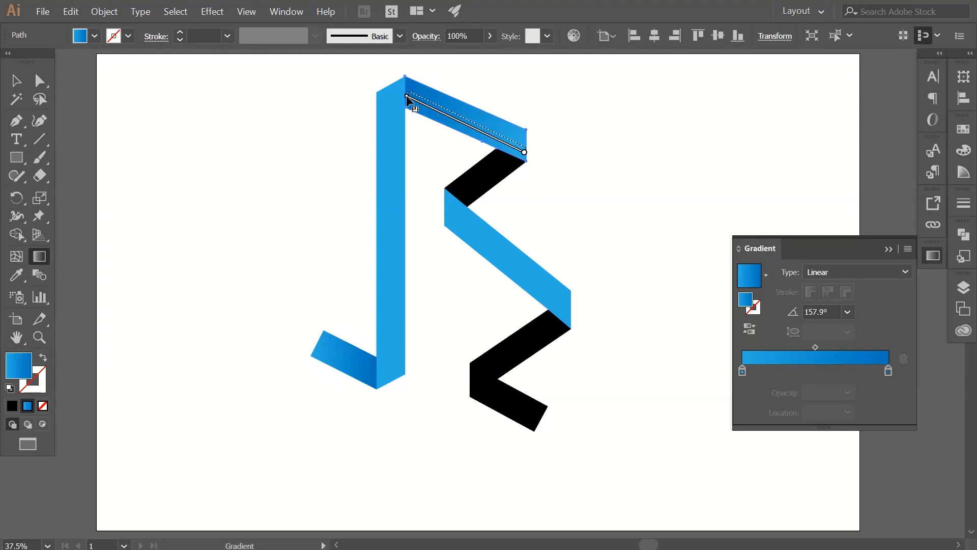
# Redirect the gradient of the tail at the stem's foot along its length, at about -26.4°, with dark blue at the stem.
pyautogui.click(357, 370)
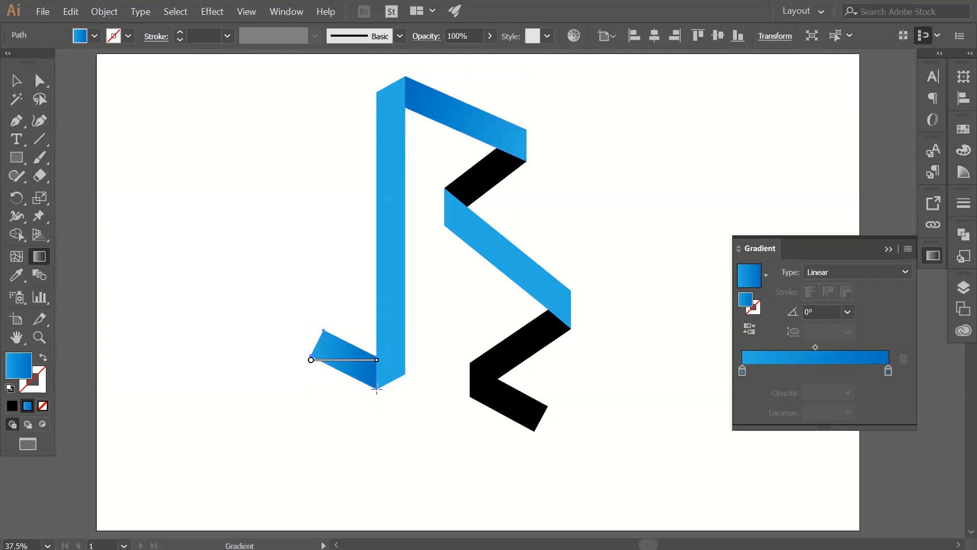
pyautogui.moveTo(376, 376)
pyautogui.mouseDown()
pyautogui.moveTo(317, 342)
pyautogui.moveTo(381, 387)
pyautogui.mouseUp()
pyautogui.keyDown('ctrl'); pyautogui.click(566, 231); pyautogui.keyUp('ctrl')
# Apply the blue gradient to the short upper diagonal strip, with the light blue stop at about 52% and a dark blue stop at 0%.
pyautogui.keyDown('ctrl'); pyautogui.click(500, 181); pyautogui.keyUp('ctrl')
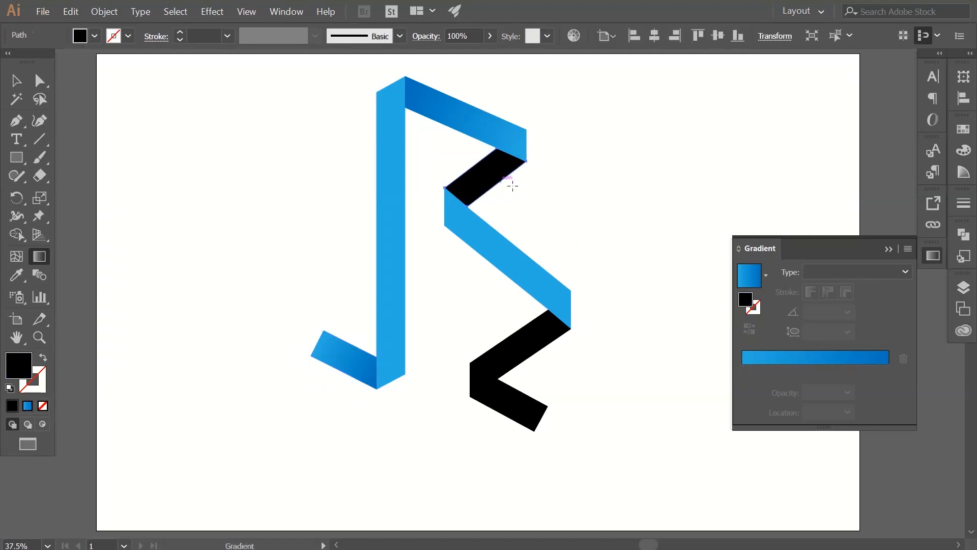
pyautogui.click(27, 406)
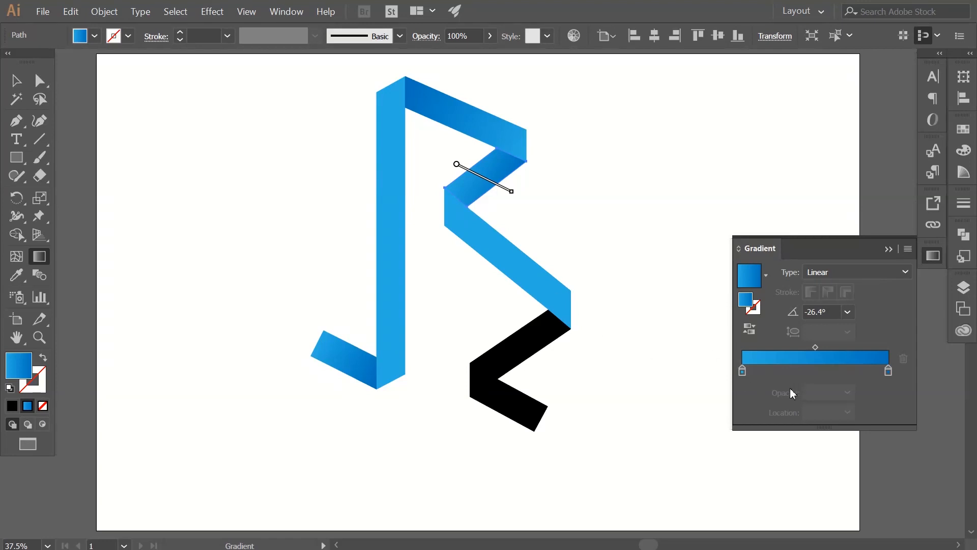
pyautogui.moveTo(743, 371); pyautogui.dragTo(819, 371)
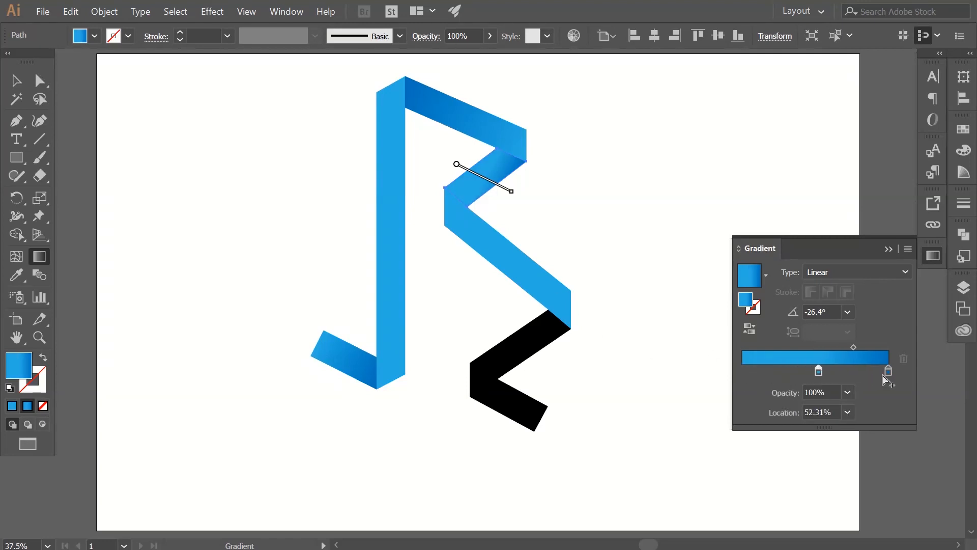
pyautogui.click(793, 371)
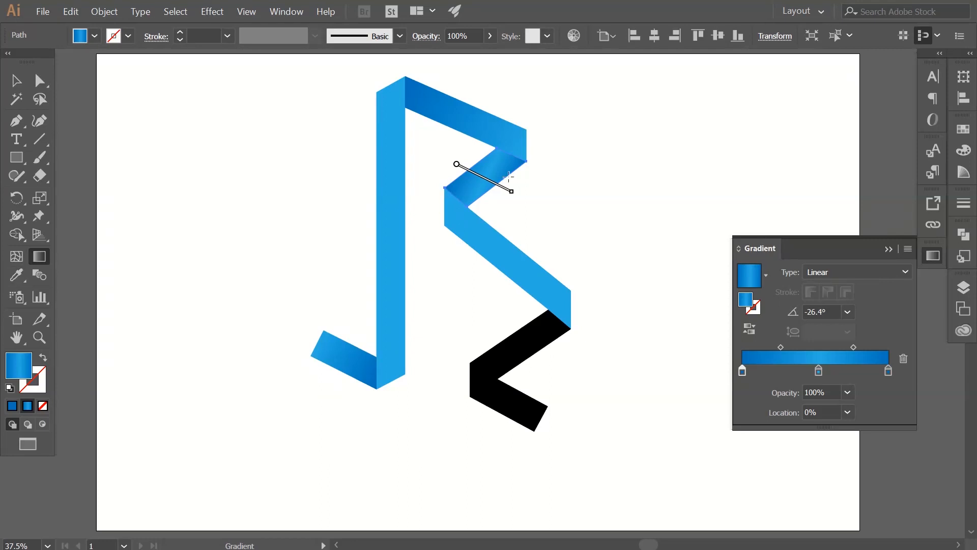
# Run the short strip's gradient along its length at about -140.1° and move both midpoints outward, the second to about 74%.
pyautogui.moveTo(509, 156); pyautogui.dragTo(462, 195)
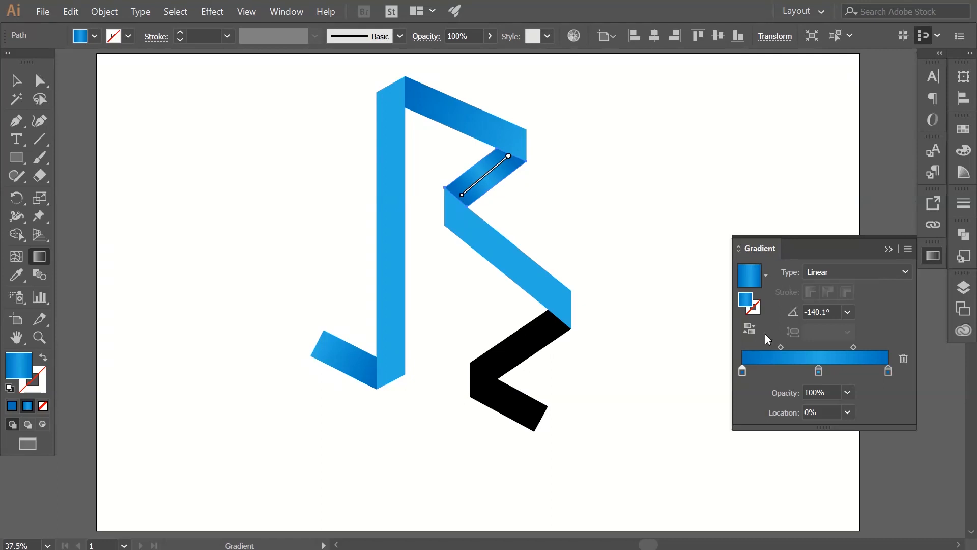
pyautogui.moveTo(781, 347); pyautogui.dragTo(764, 347)
pyautogui.click(854, 347)
pyautogui.moveTo(855, 347); pyautogui.dragTo(870, 347)
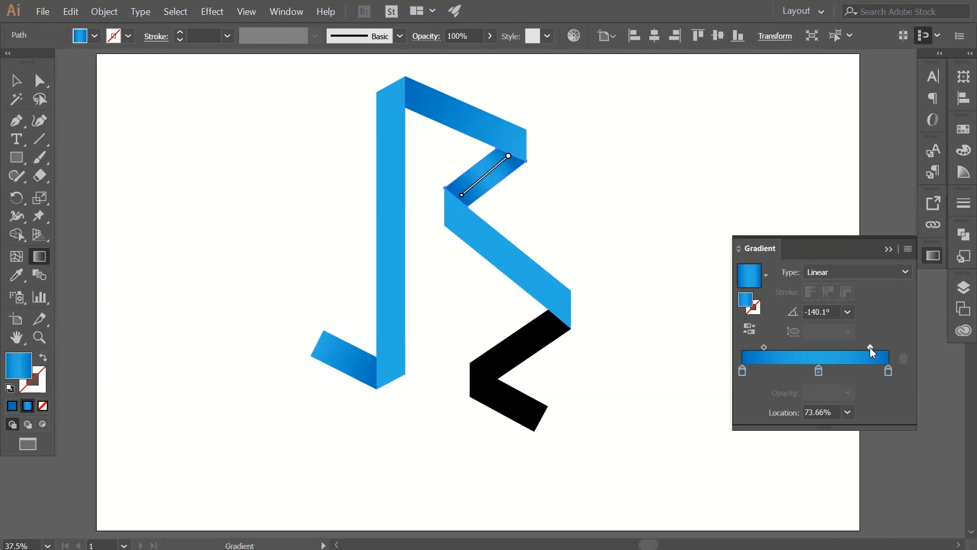
pyautogui.keyDown('ctrl'); pyautogui.click(613, 212); pyautogui.keyUp('ctrl')
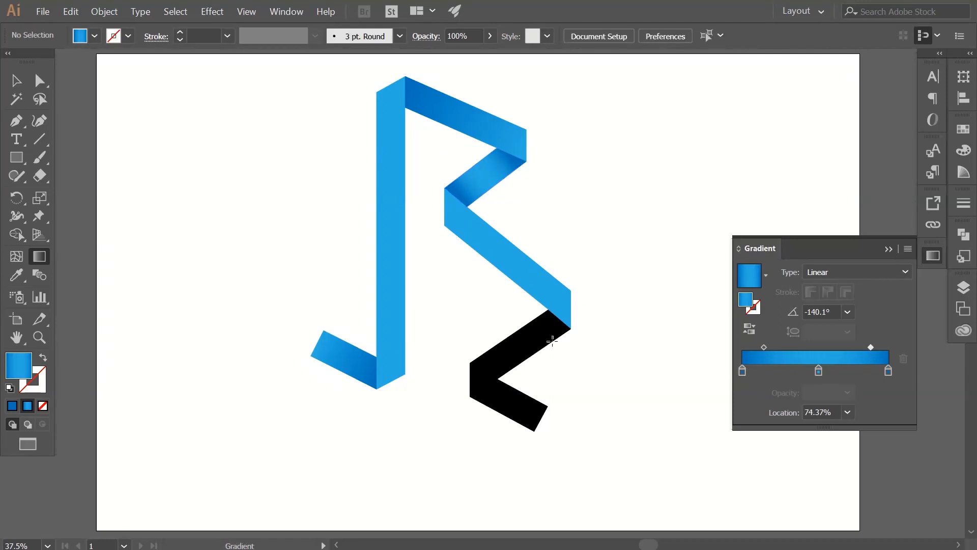
# Fill the black lower diagonal strip with the blue gradient sampled from the tail at the stem's foot.
pyautogui.keyDown('ctrl'); pyautogui.click(524, 355); pyautogui.keyUp('ctrl')
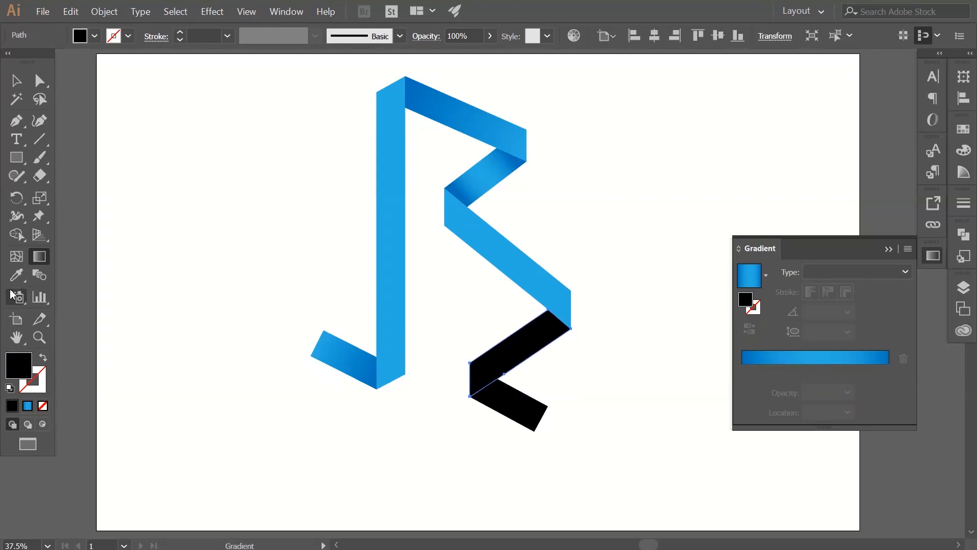
pyautogui.click(16, 275)
pyautogui.click(356, 365)
pyautogui.press('v')
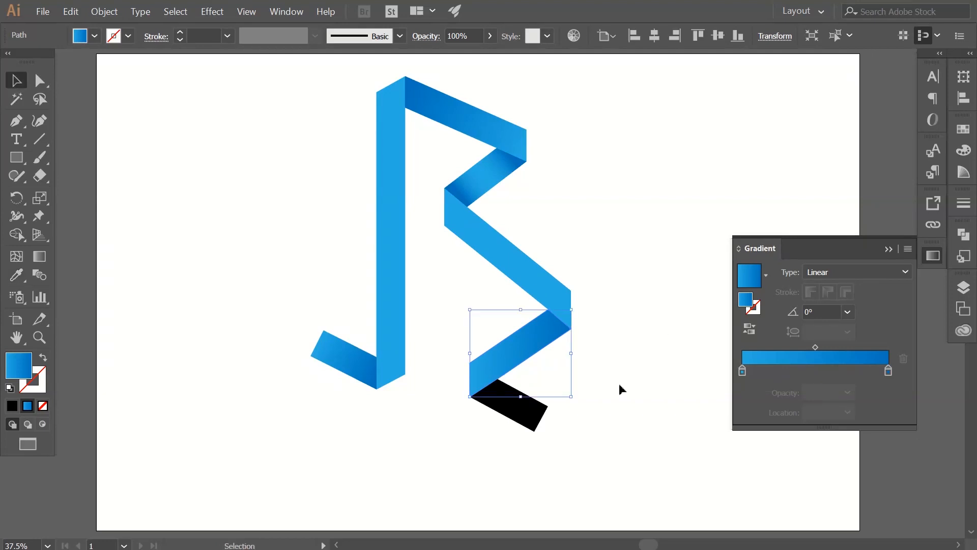
# Run the lower diagonal strip's gradient along its length at about 32.5°, with dark blue at its upper fold.
pyautogui.click(45, 260)
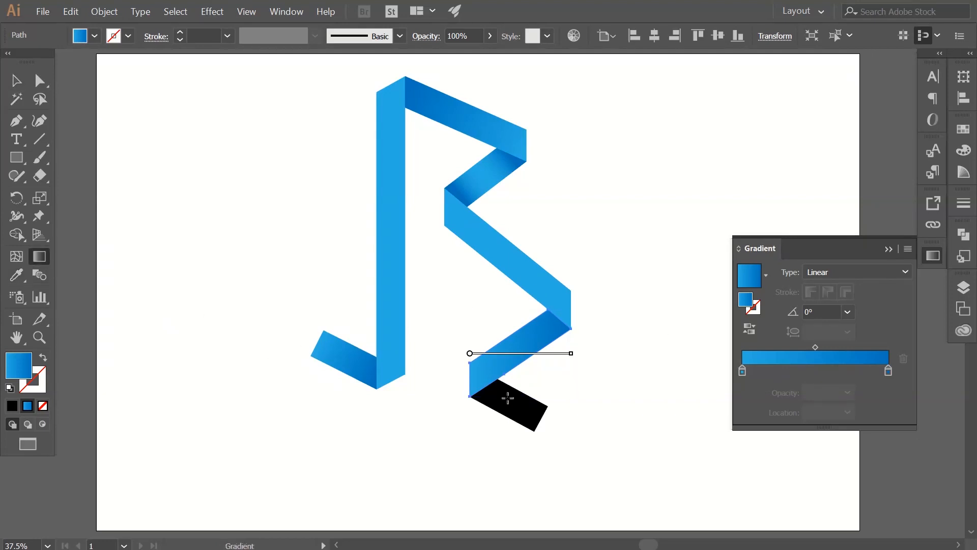
pyautogui.moveTo(474, 379); pyautogui.dragTo(568, 329)
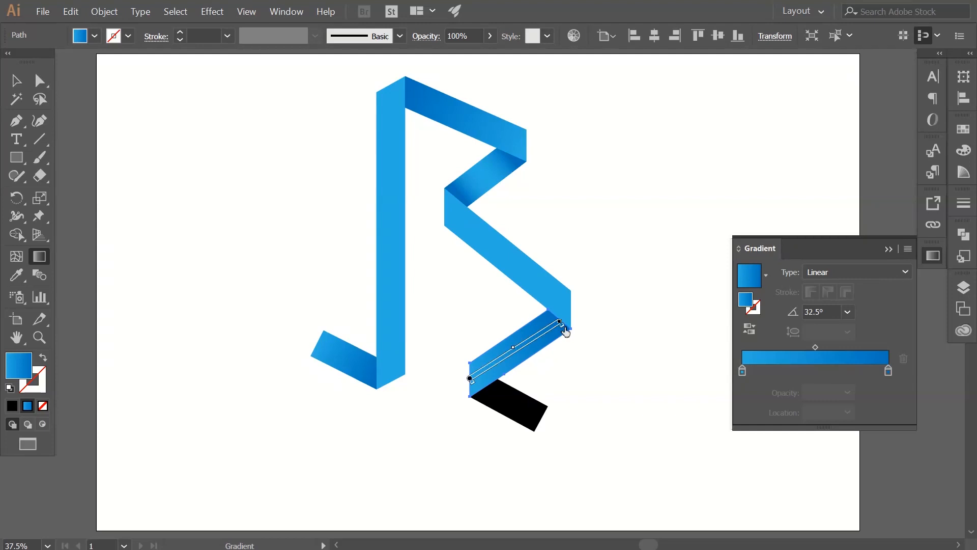
pyautogui.press('v')
pyautogui.press('g')
pyautogui.press('v')
pyautogui.click(638, 428)
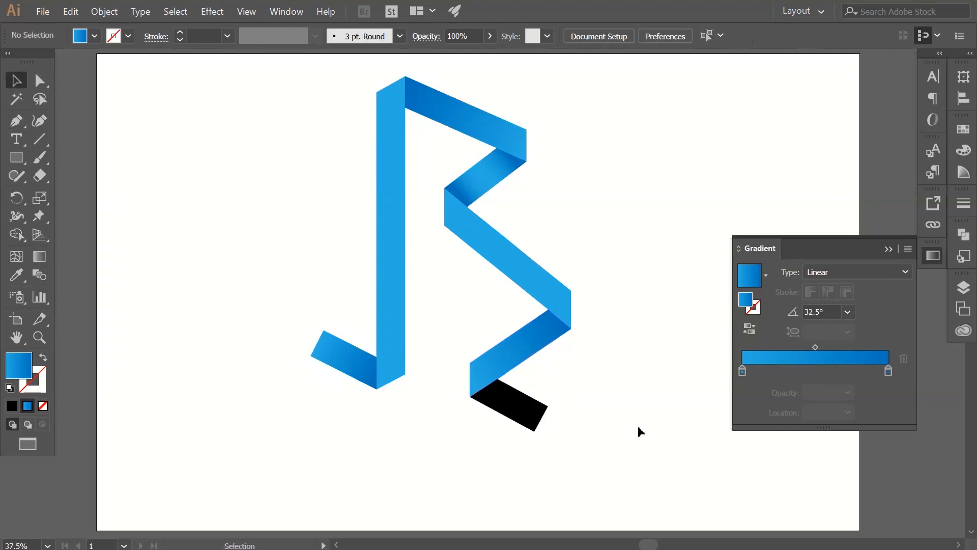
# Apply the blue gradient to the black bottom tail and run it along the piece at about 152.4°, with dark blue at the fold.
pyautogui.click(514, 415)
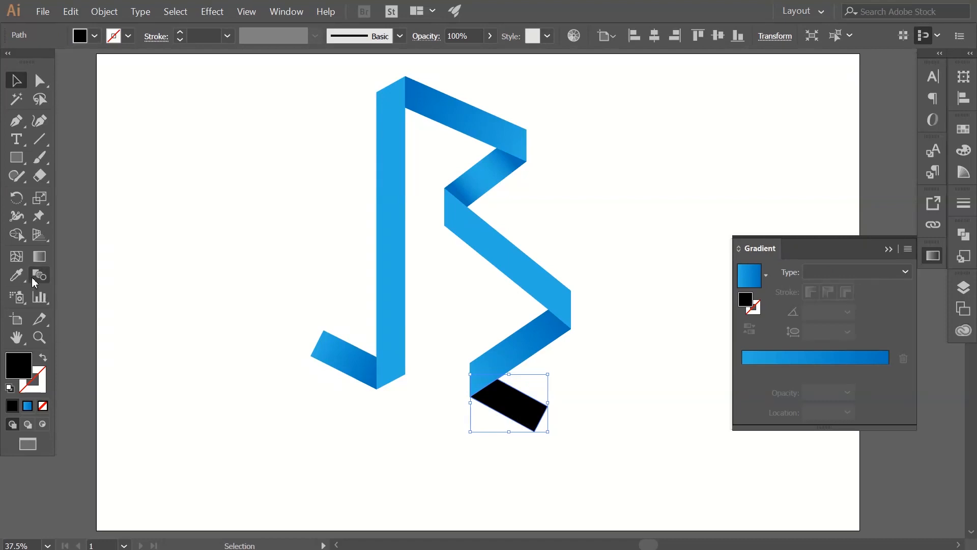
pyautogui.click(27, 405)
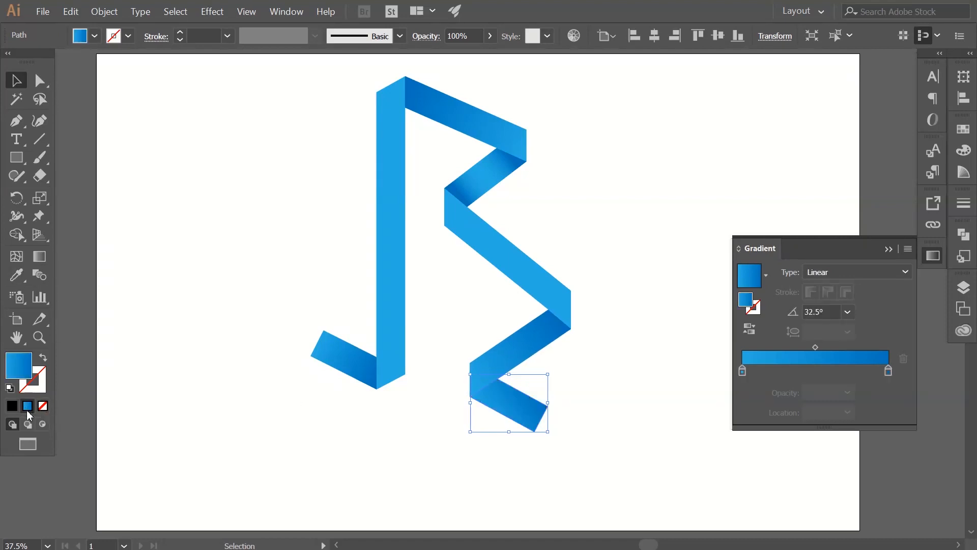
pyautogui.click(40, 256)
pyautogui.moveTo(487, 386); pyautogui.dragTo(545, 416)
pyautogui.press('v')
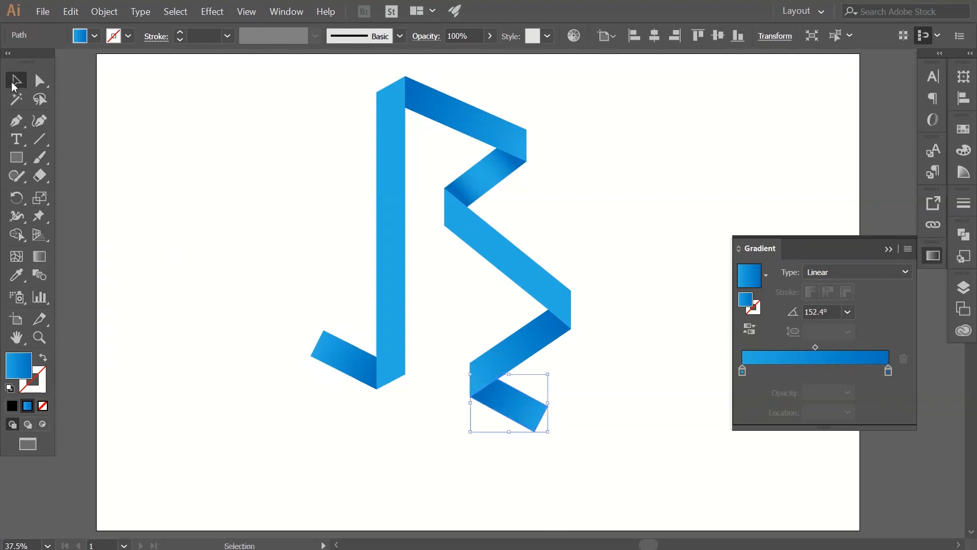
pyautogui.click(634, 217)
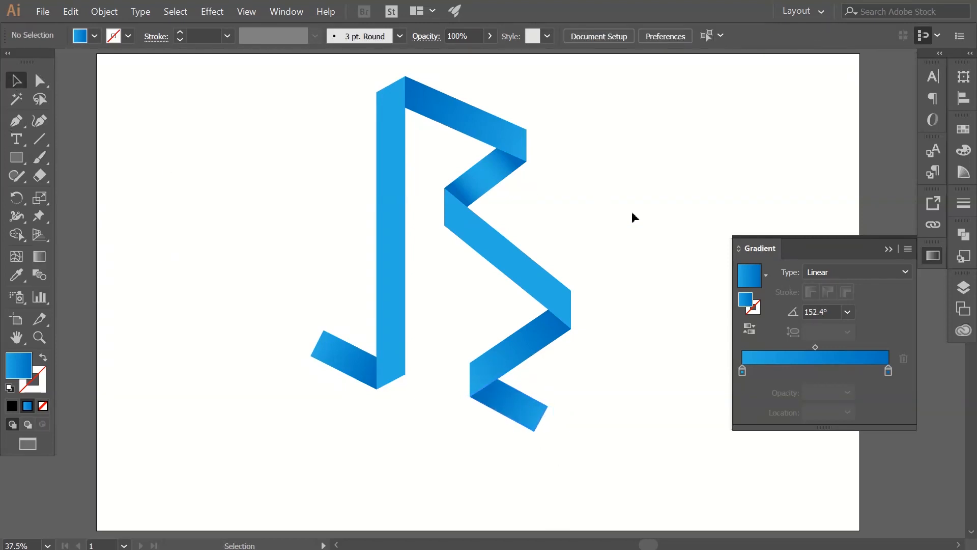
# Put away the gradient settings and view the whole shaded letter centred on its artboard.
pyautogui.click(933, 255)
pyautogui.press('z')
pyautogui.keyDown('alt'); pyautogui.click(646, 286); pyautogui.keyUp('alt')
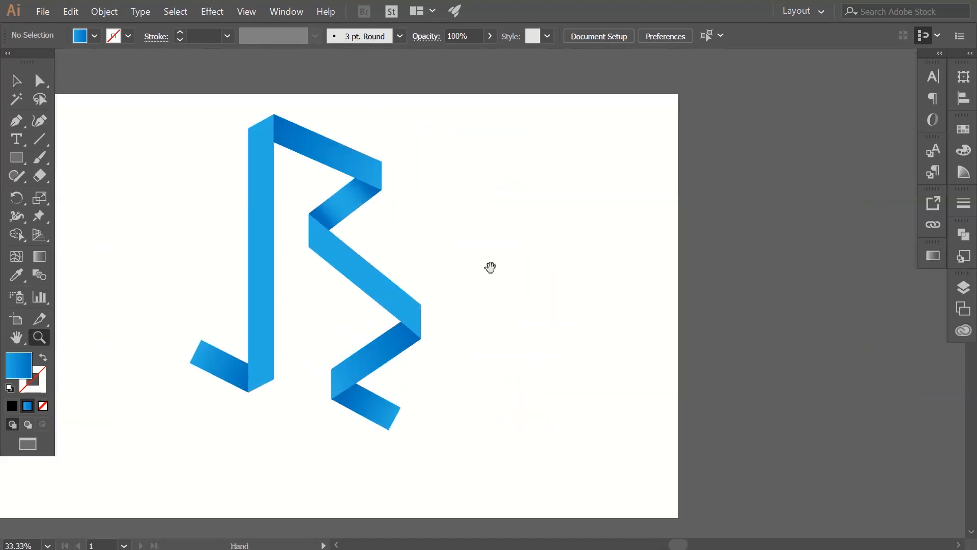
pyautogui.moveTo(490, 269); pyautogui.dragTo(601, 280)
pyautogui.press('alt')
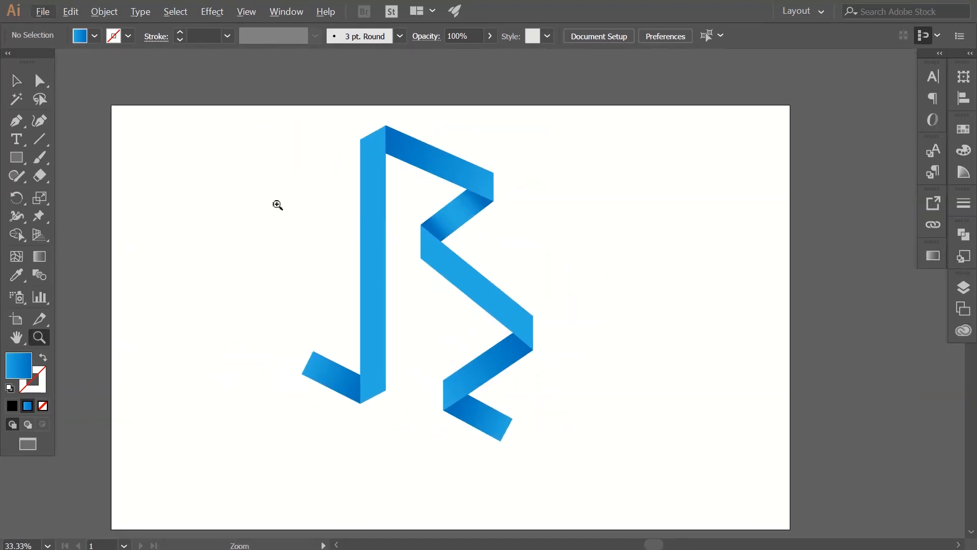